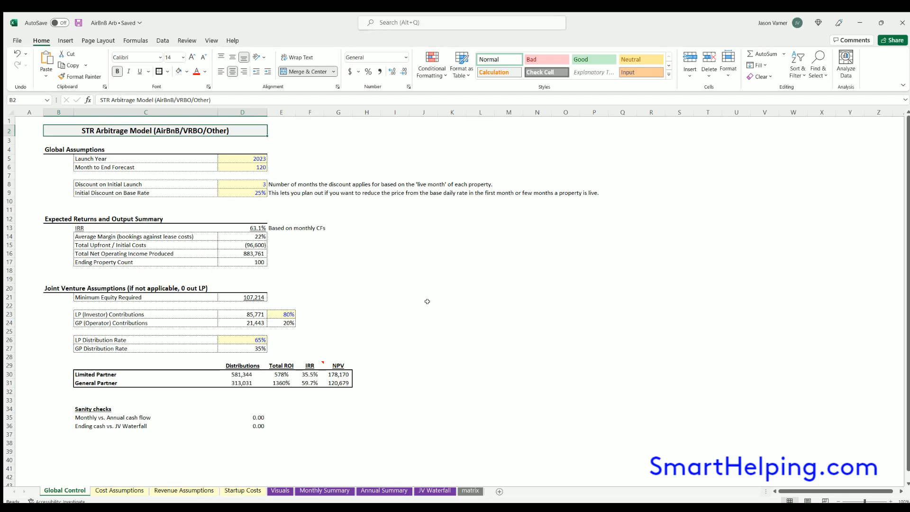
Examine the Global Assumptions on the Global Control sheet: launch year, forecast end month, and the two initial discount inputs.
left_click(401, 305)
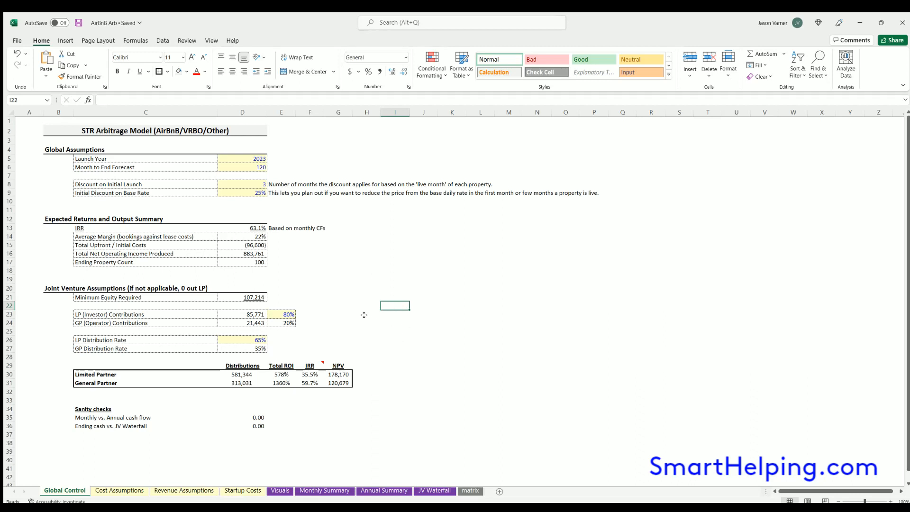
left_click(156, 129)
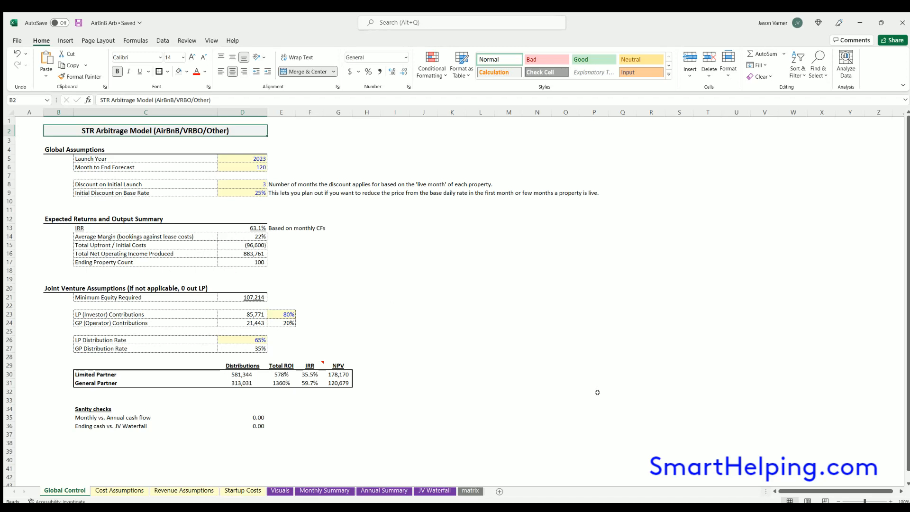
left_click(246, 158)
left_click(242, 167)
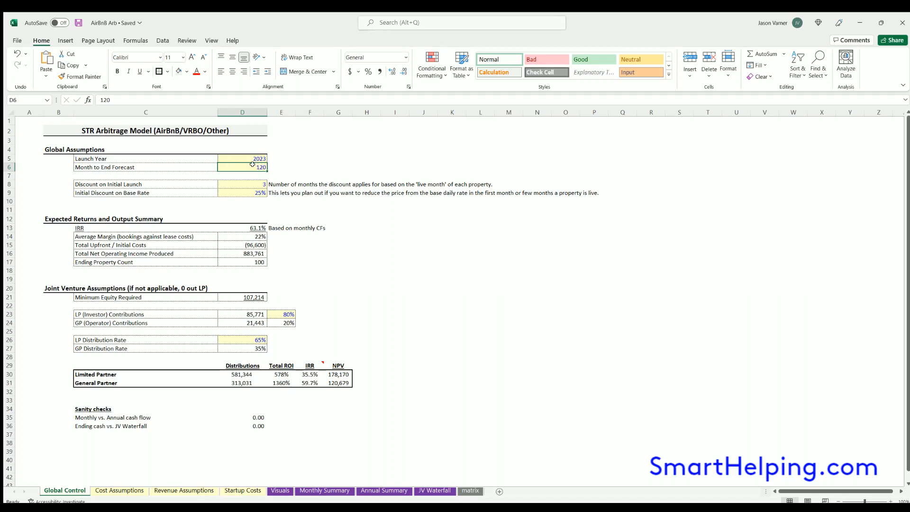
left_click(132, 182)
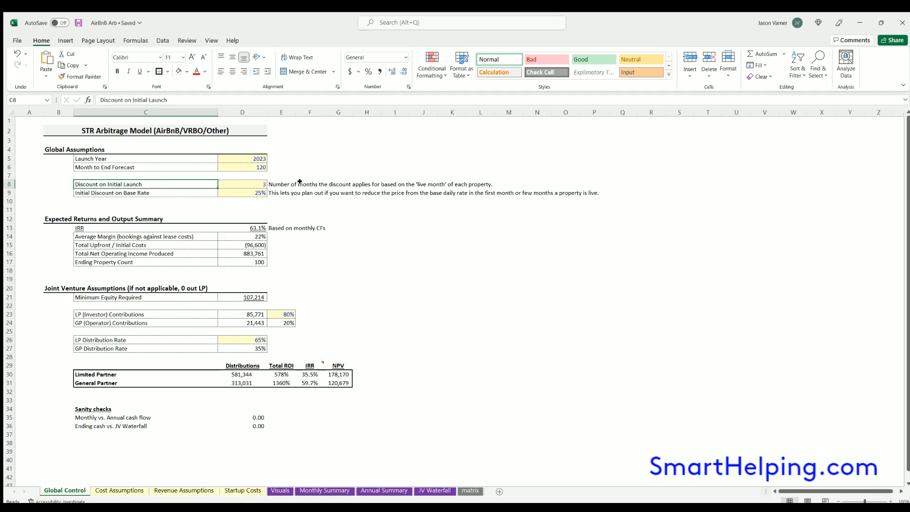
left_click_drag(298, 181, 199, 192)
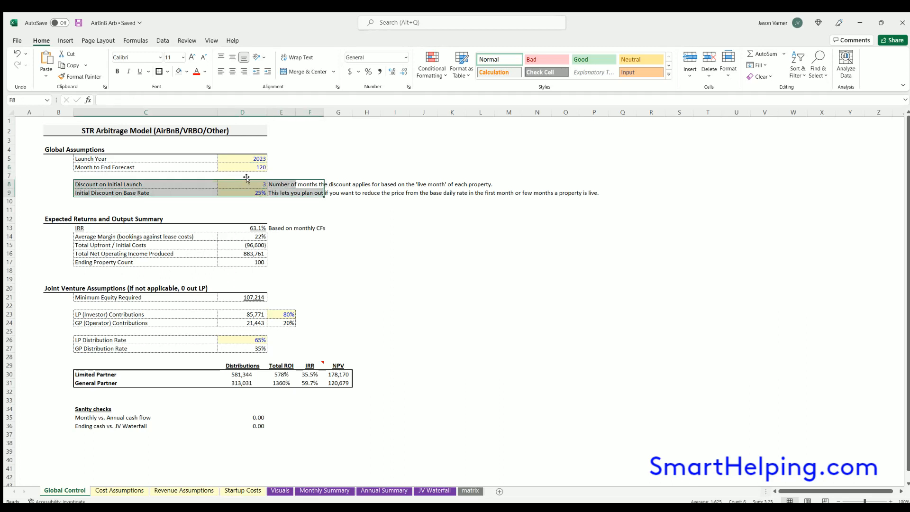
left_click(247, 181)
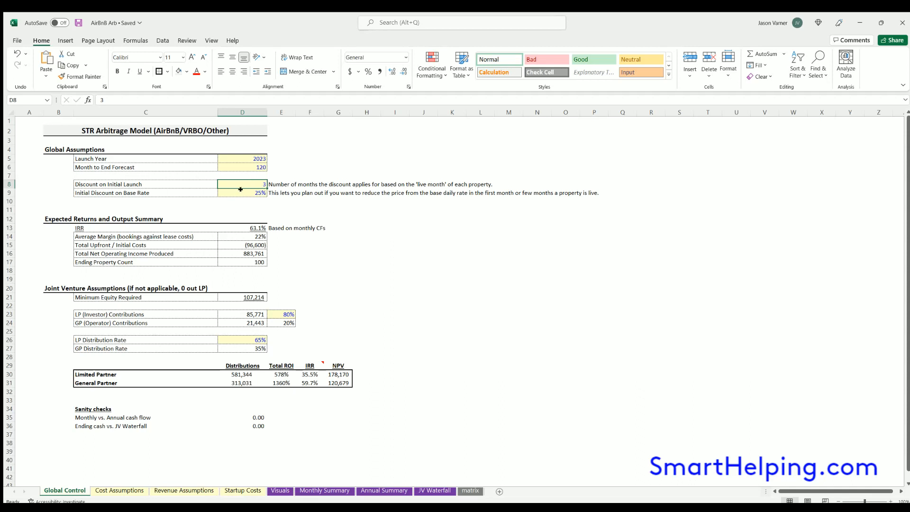
left_click(241, 189)
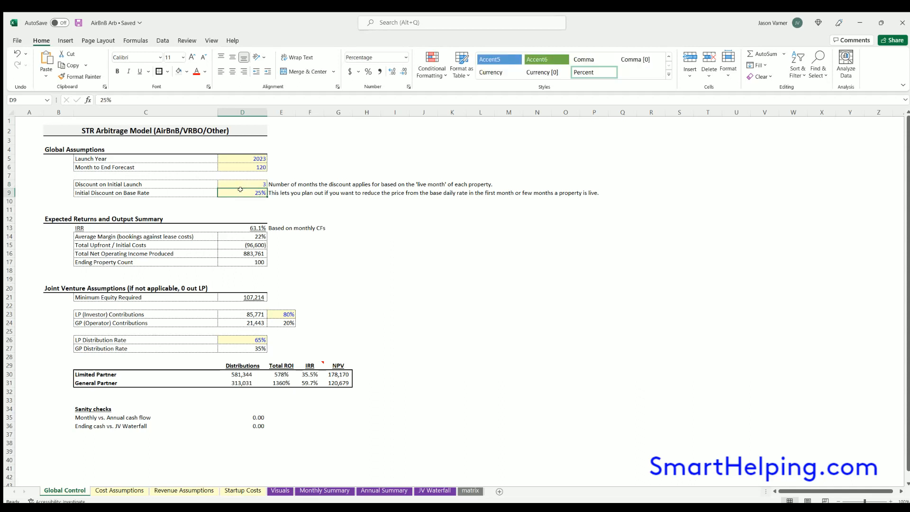
left_click_drag(243, 182, 188, 189)
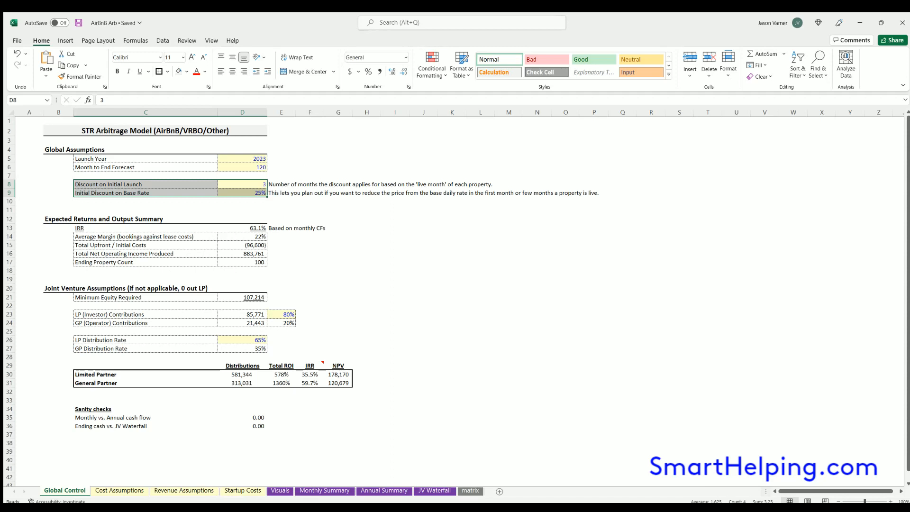
Set the Initial Discount on Base Rate to 0% and check the Total ROI of both partners.
left_click(253, 192)
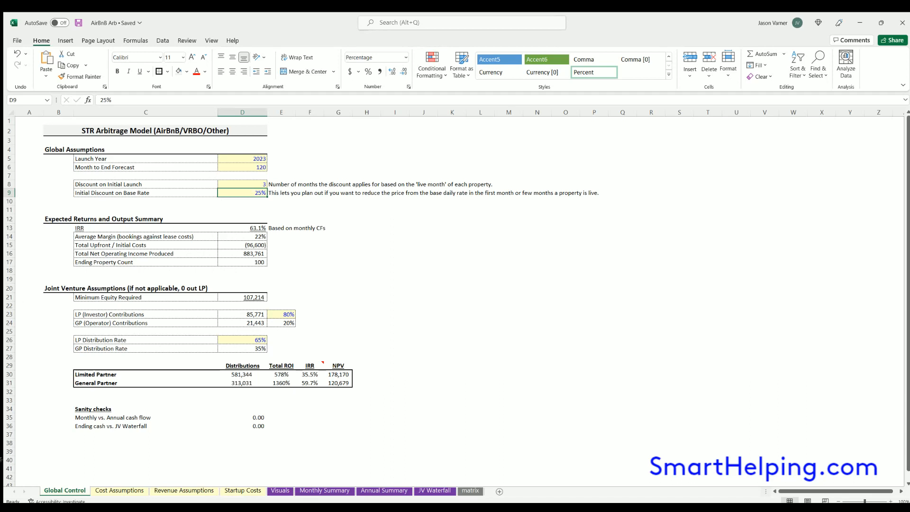
type("0")
key("Return")
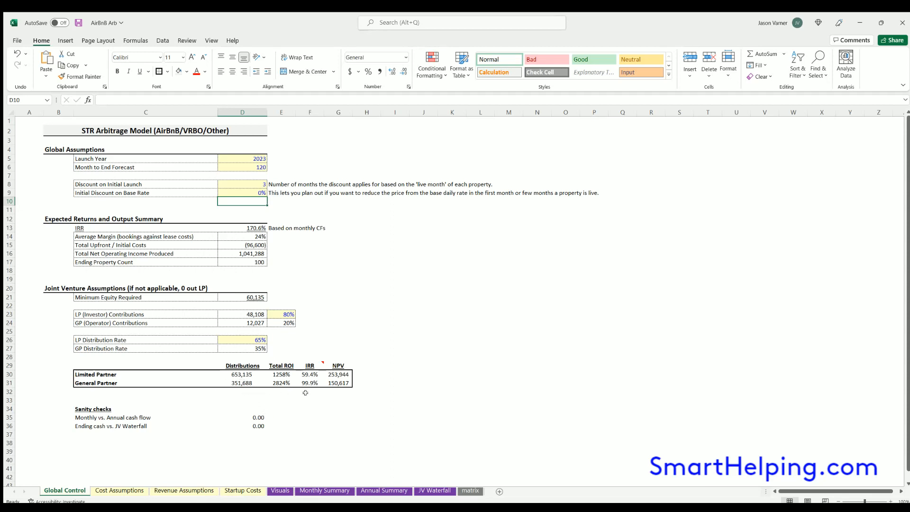
left_click(284, 375)
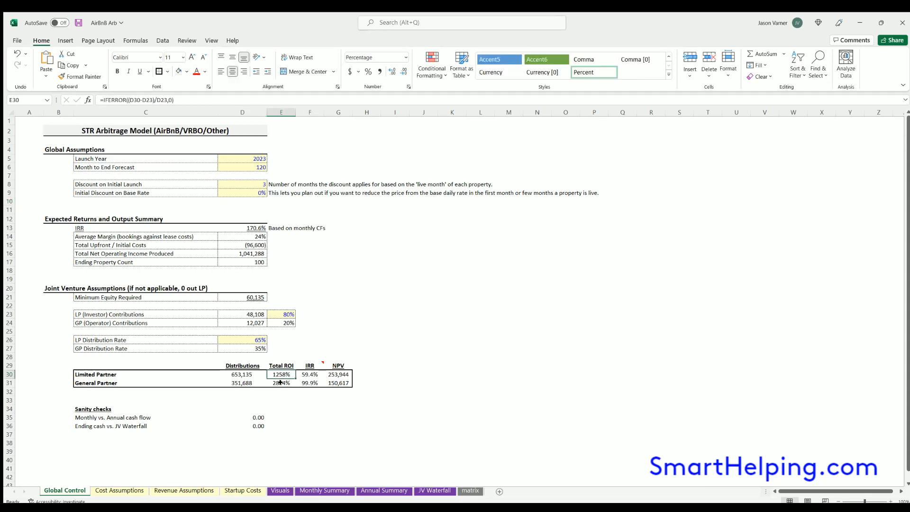
left_click(282, 383)
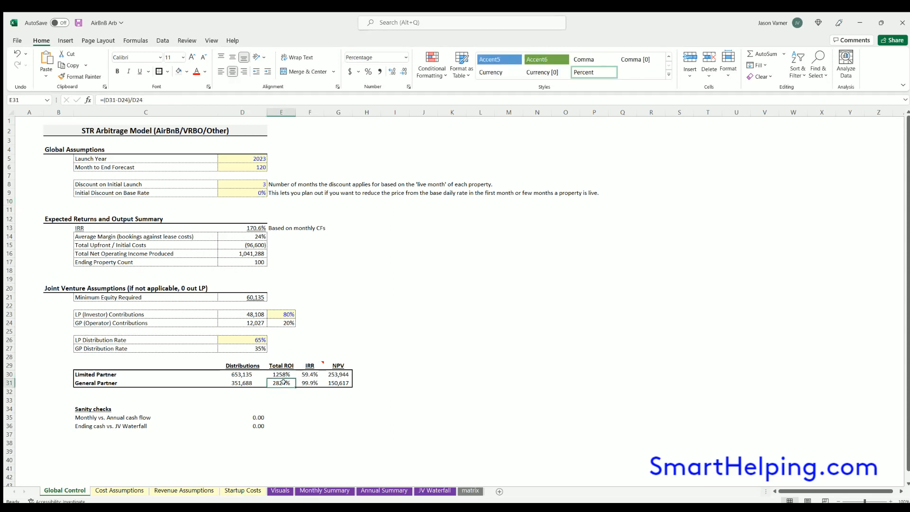
Undo the last change to the Initial Discount on Base Rate and save the workbook.
left_click(16, 54)
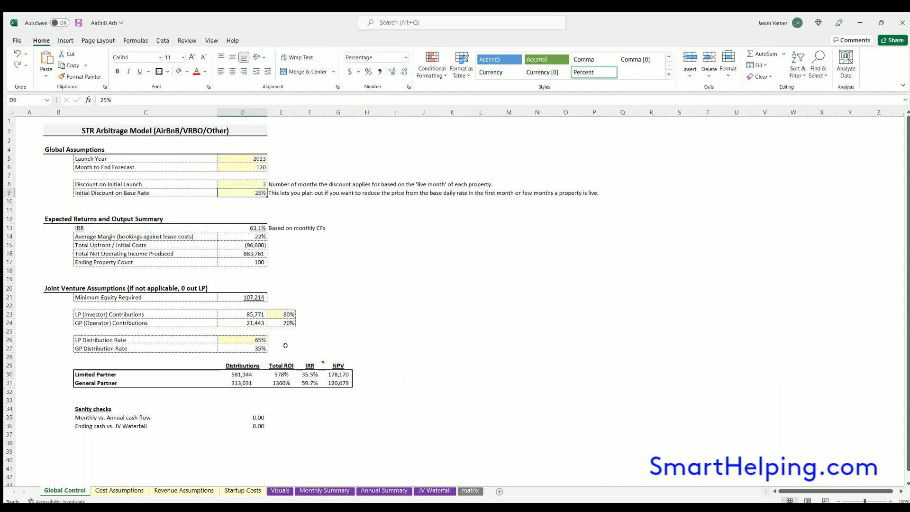
left_click(265, 194)
left_click_drag(250, 181, 250, 192)
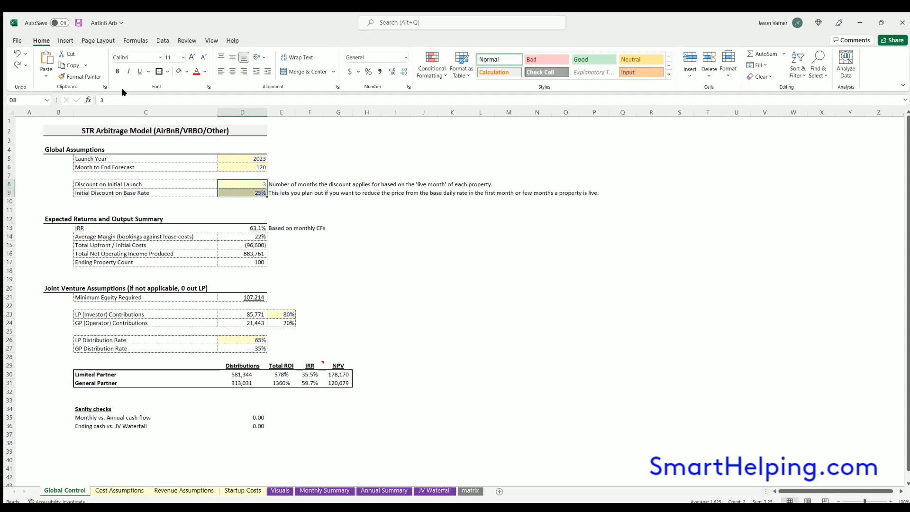
left_click(78, 22)
Examine the IRR and Average Margin formulas in the Expected Returns summary, along with the two partners' IRR cells.
left_click_drag(77, 217, 238, 279)
left_click(250, 227)
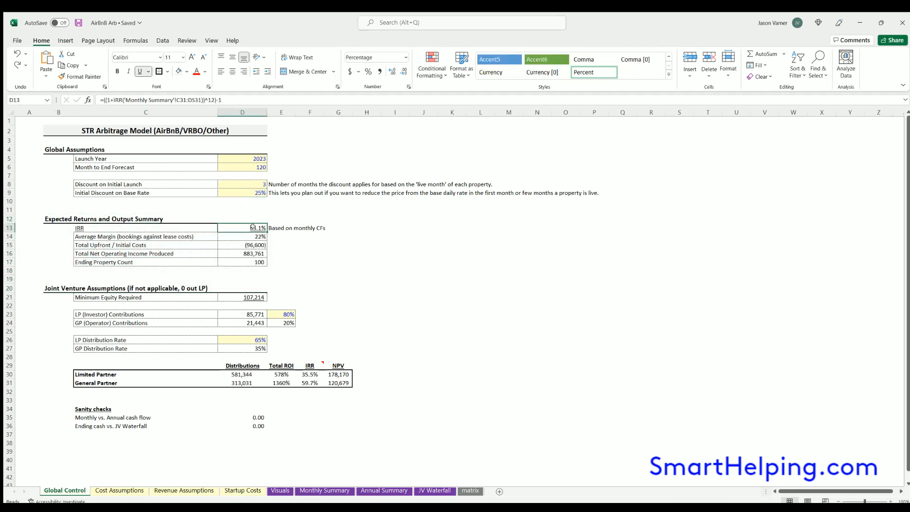
left_click_drag(286, 227, 153, 228)
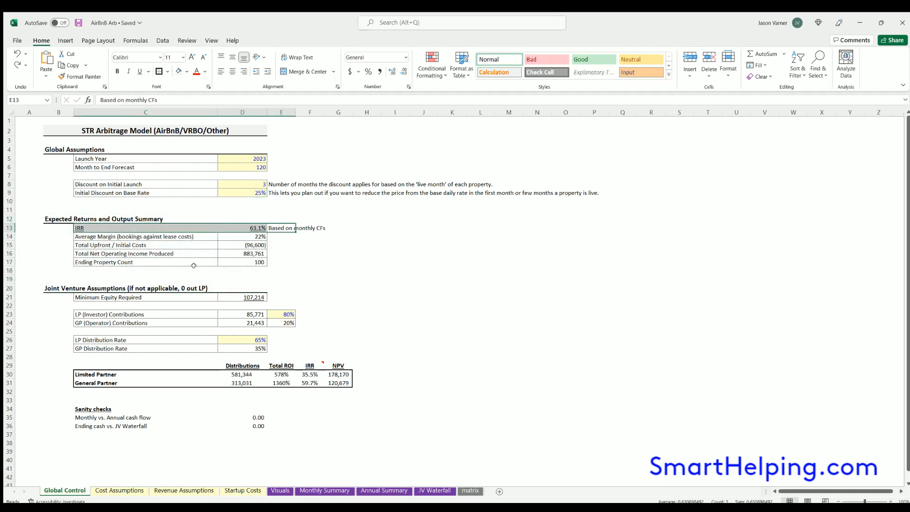
left_click_drag(309, 374, 309, 382)
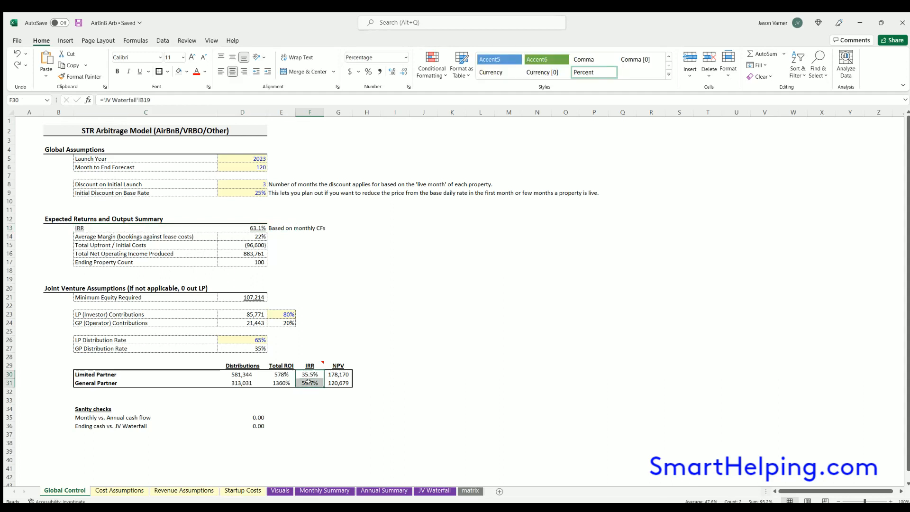
left_click(393, 304)
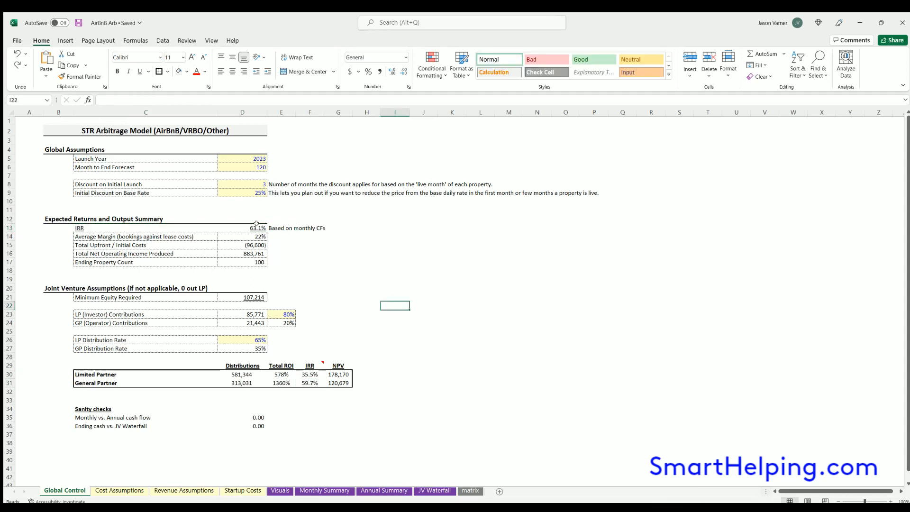
left_click(259, 226)
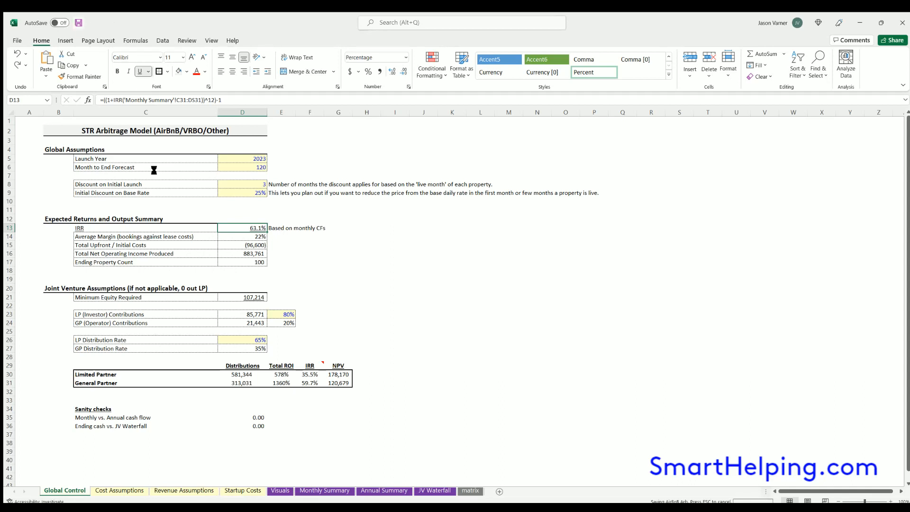
left_click(103, 234)
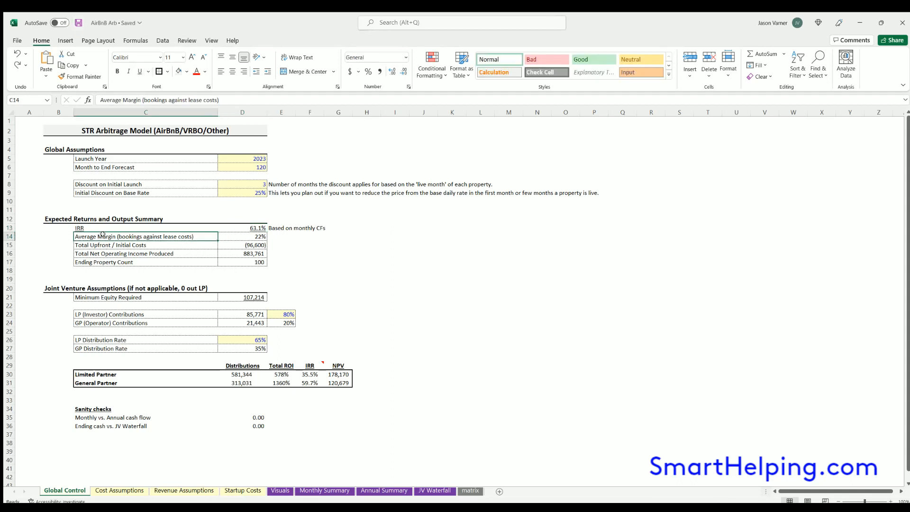
left_click(254, 236)
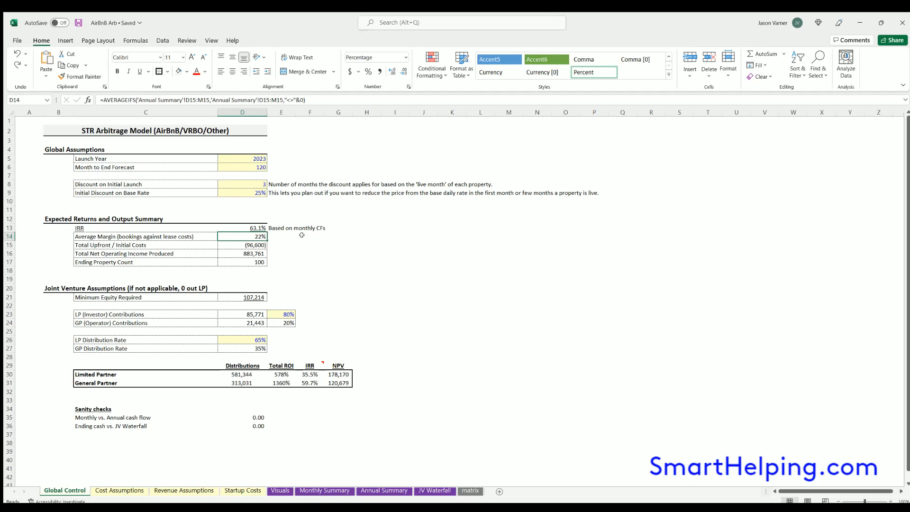
Enter 100 in cell G14 and 78 in cell G15 as a scratch margin example.
left_click(346, 236)
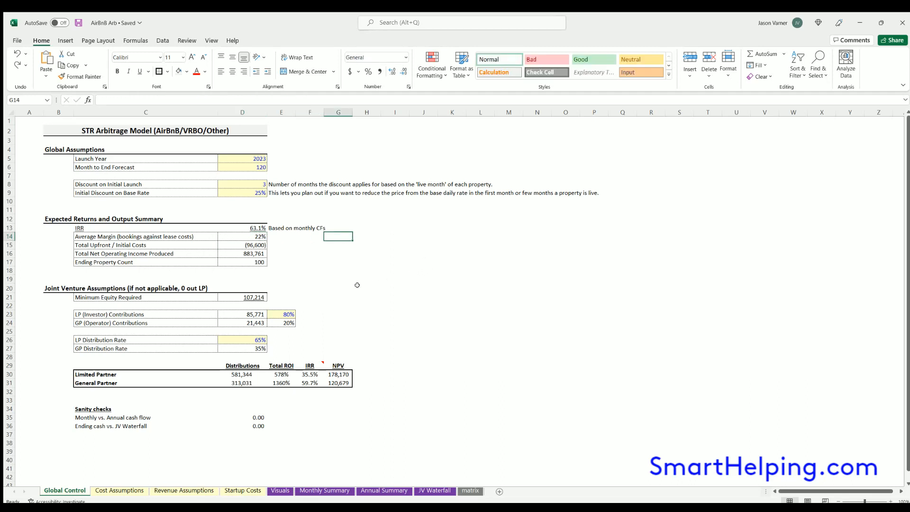
type("100")
key("Return")
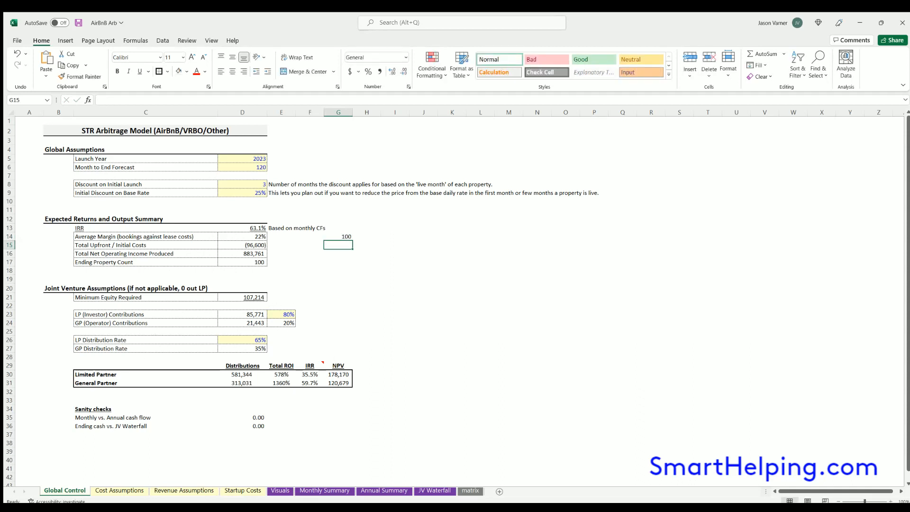
type("70")
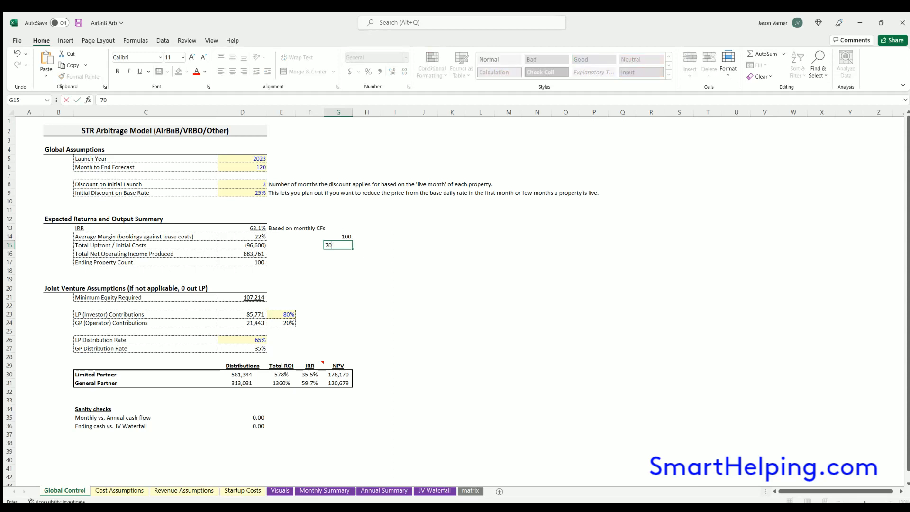
key("Return")
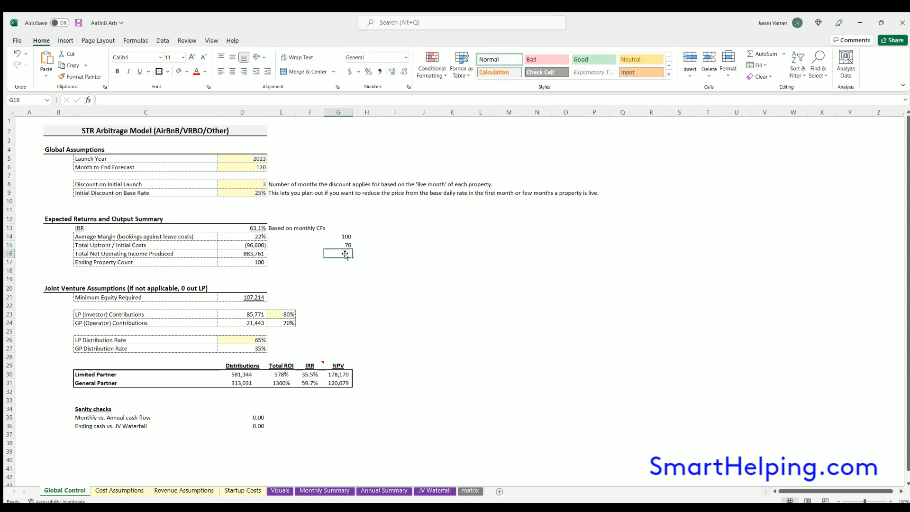
key("Up")
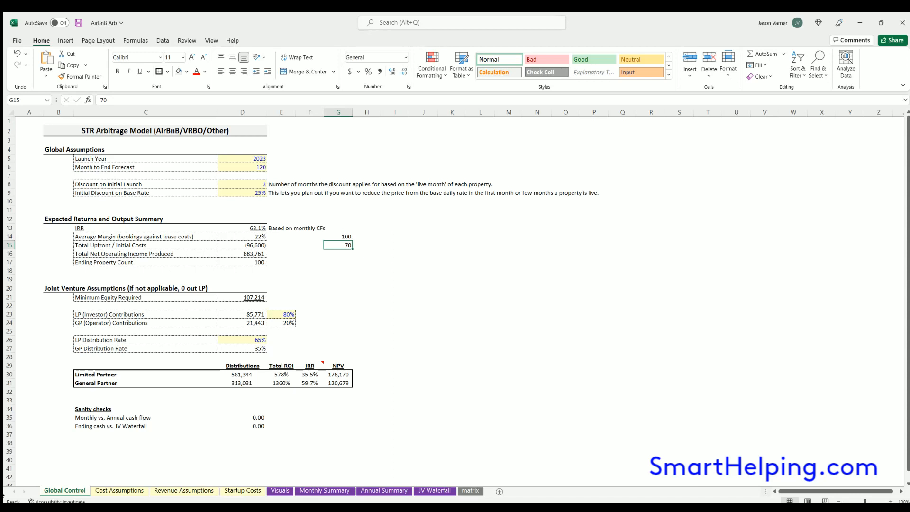
type("78")
key("Return")
Calculate the example margin in cell G16 with the formula =G14-G15.
type("=")
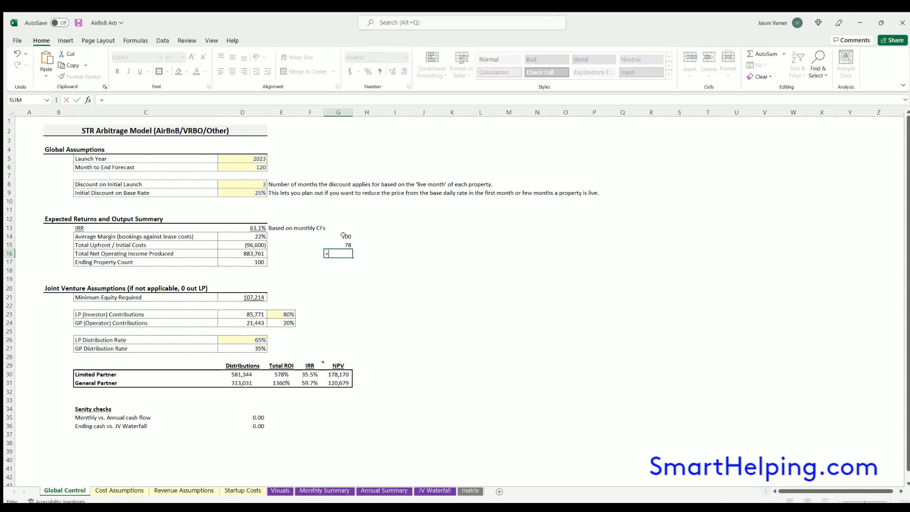
left_click(343, 236)
type("-")
left_click(343, 245)
key("Return")
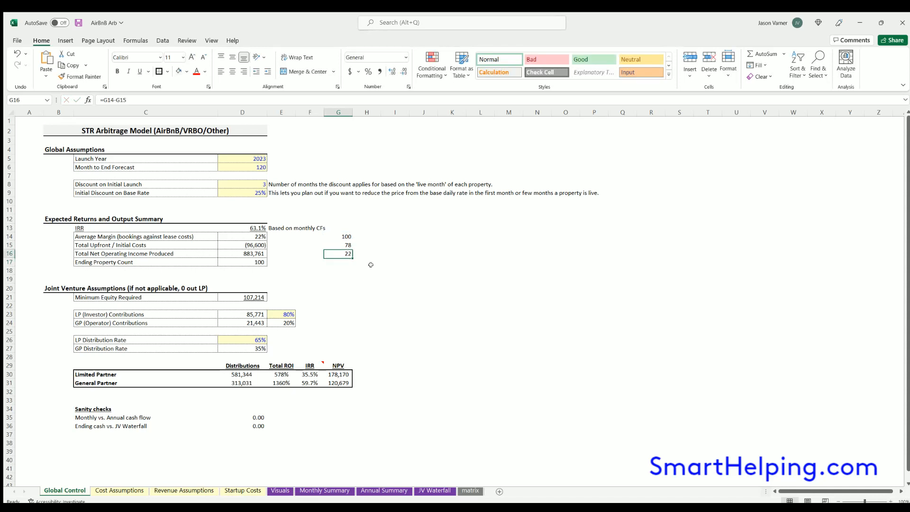
Go over the scratch example figures, and clear the range G13:G17.
left_click(336, 233)
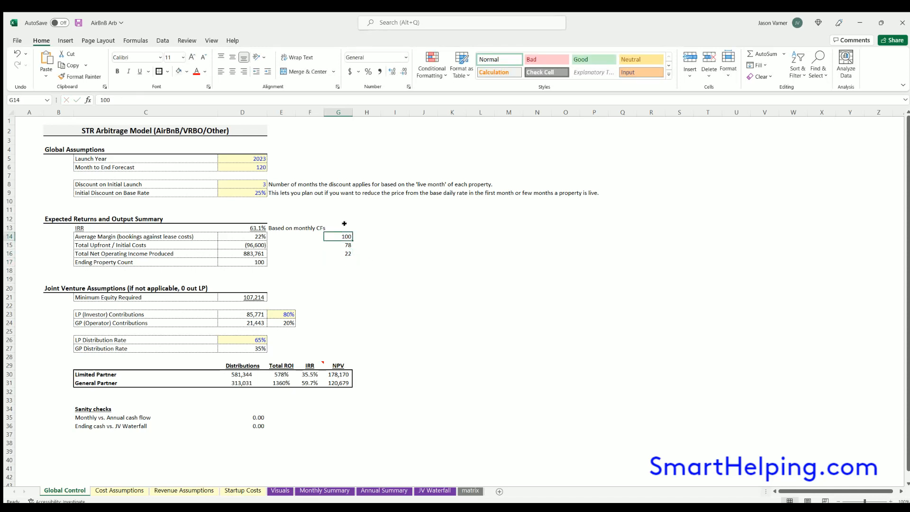
left_click(344, 227)
left_click(342, 237)
key("Down")
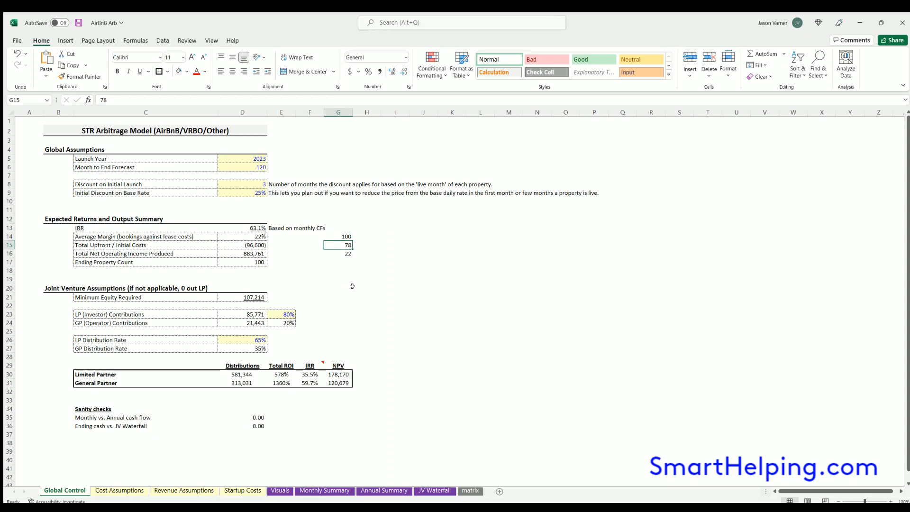
left_click(347, 227)
left_click_drag(347, 228, 348, 264)
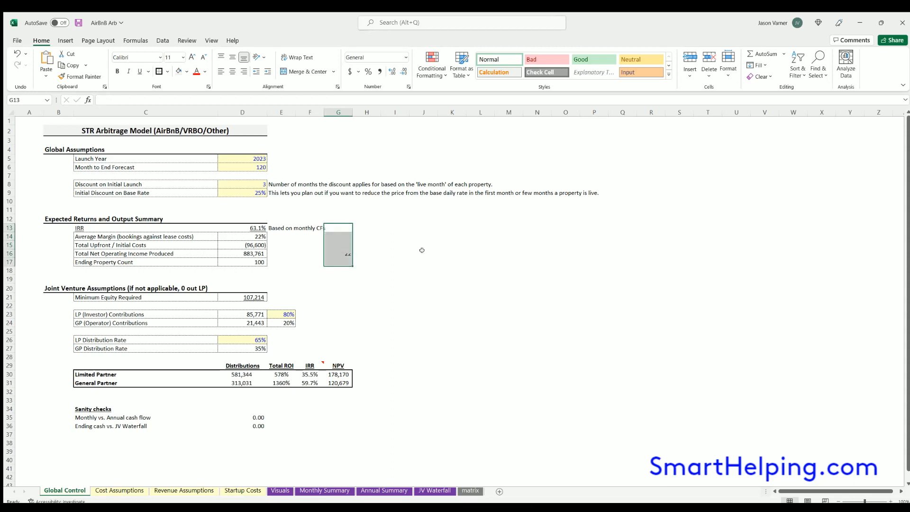
Examine the formulas for average margin, total upfront costs, total net operating income and ending property count in the summary.
left_click(247, 235)
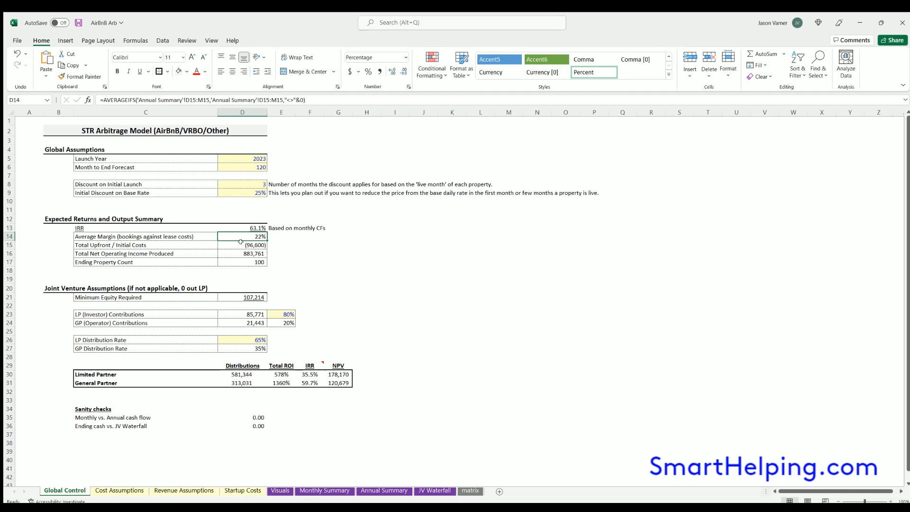
left_click(204, 245)
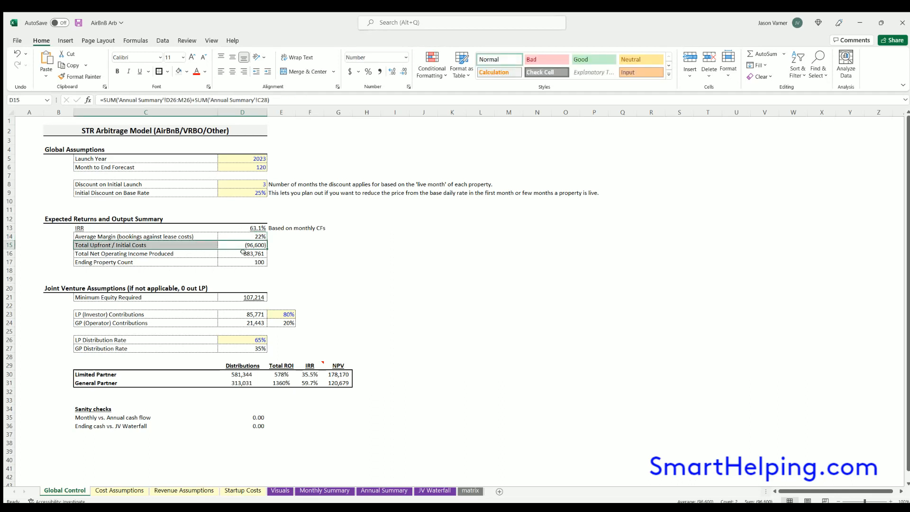
key("Down")
key("Right")
left_click(180, 250, "shift")
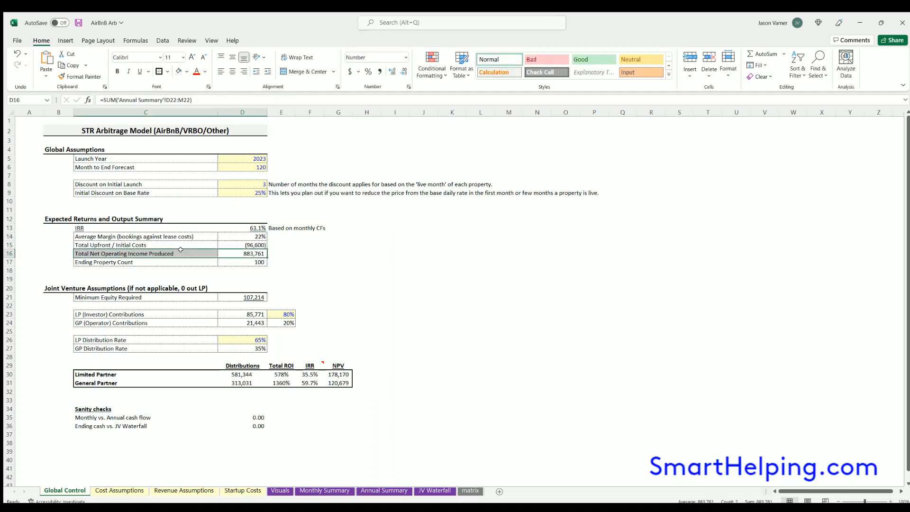
left_click(254, 252)
left_click(223, 260)
left_click(97, 261, "shift")
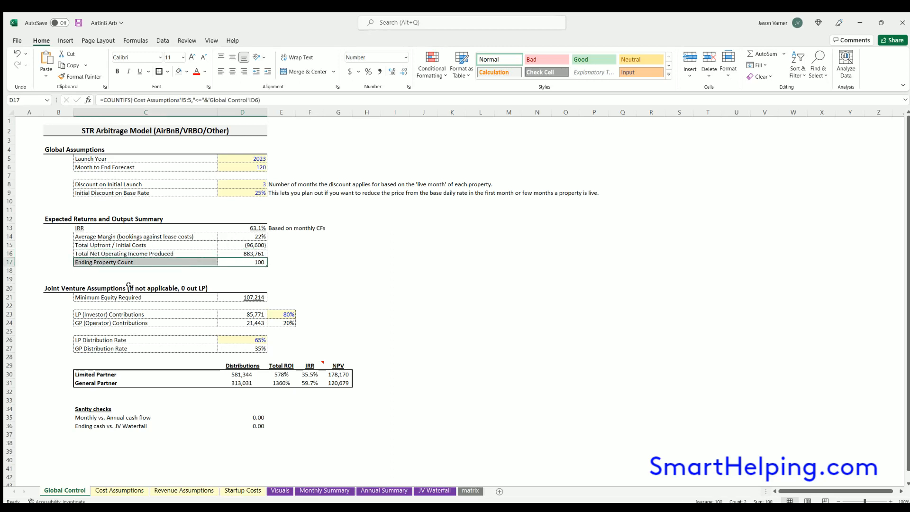
Examine the minimum equity and the LP and GP contribution entries in the Joint Venture Assumptions, and save the workbook.
left_click(52, 286)
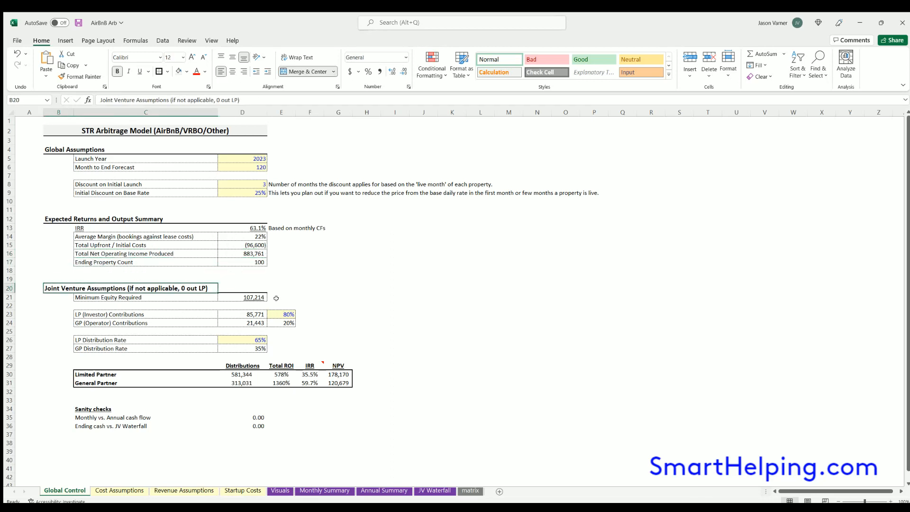
left_click(247, 295)
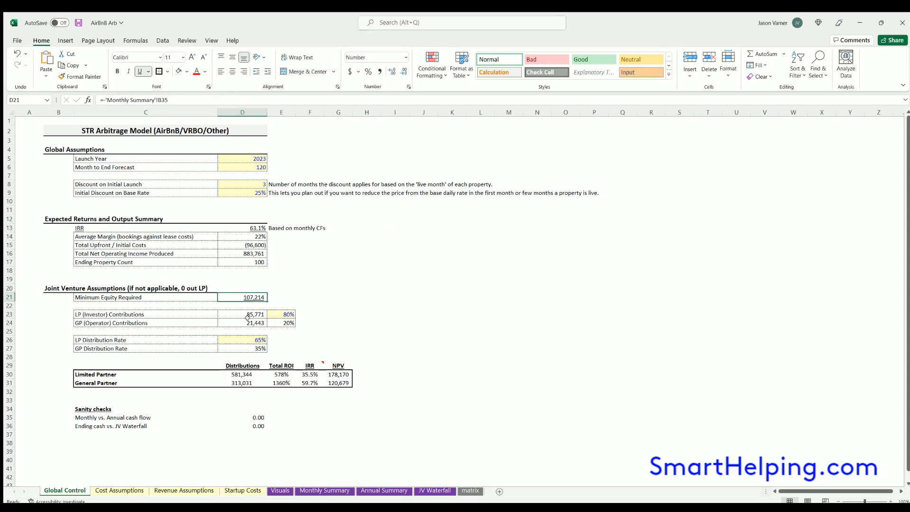
left_click(79, 23)
left_click(279, 310)
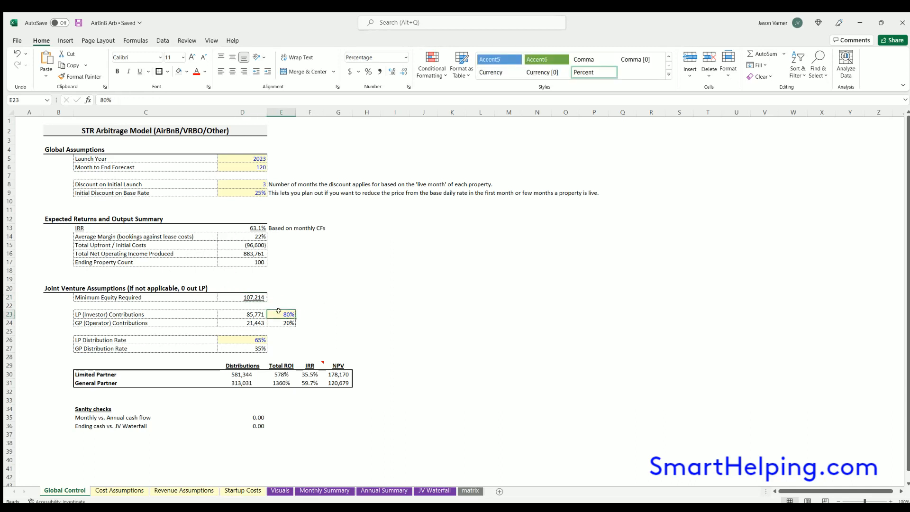
left_click(151, 314)
left_click(163, 322)
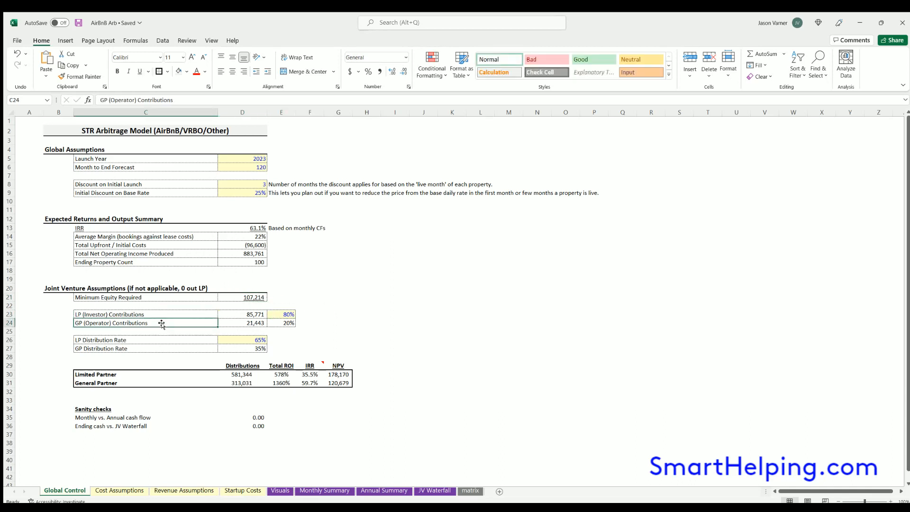
Try a case without an investor by setting both the LP contribution share in E23 and the LP distribution rate in D26 to 0.
left_click(284, 311)
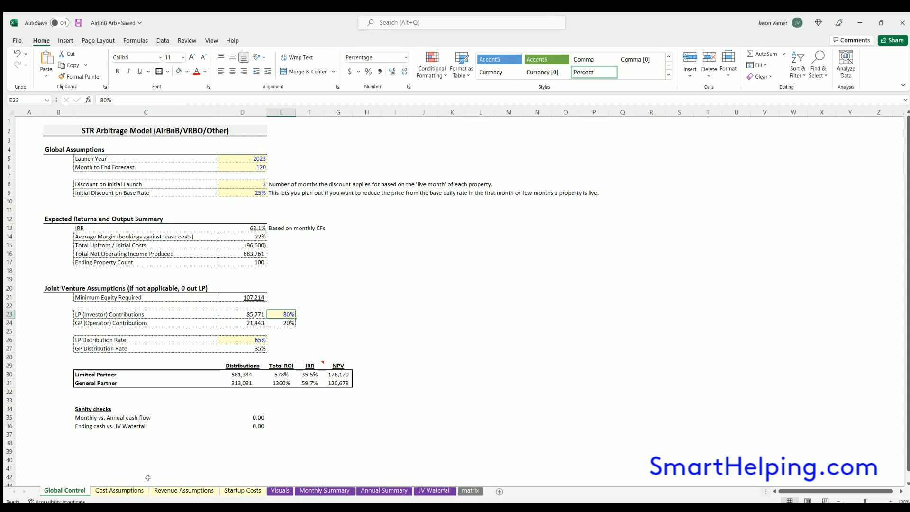
type("0")
key("Return")
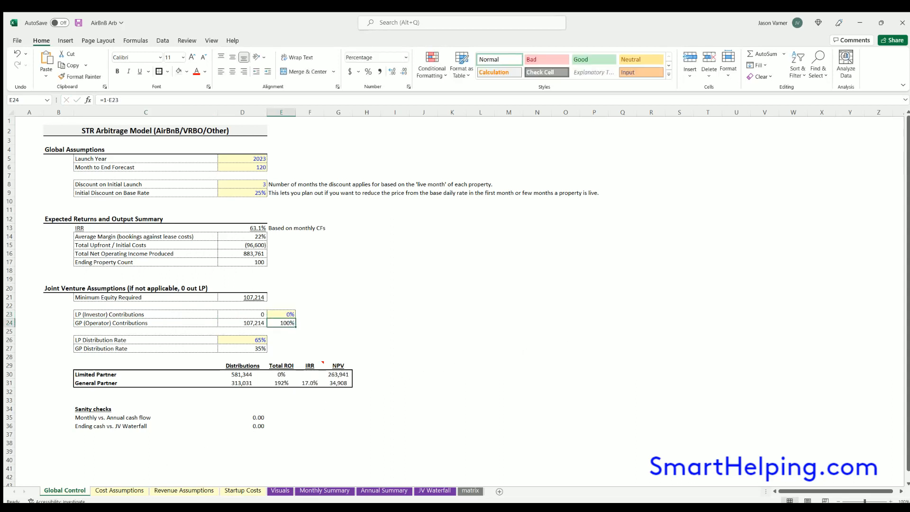
key("Left")
key("Down")
key("Down")
type("0")
key("Return")
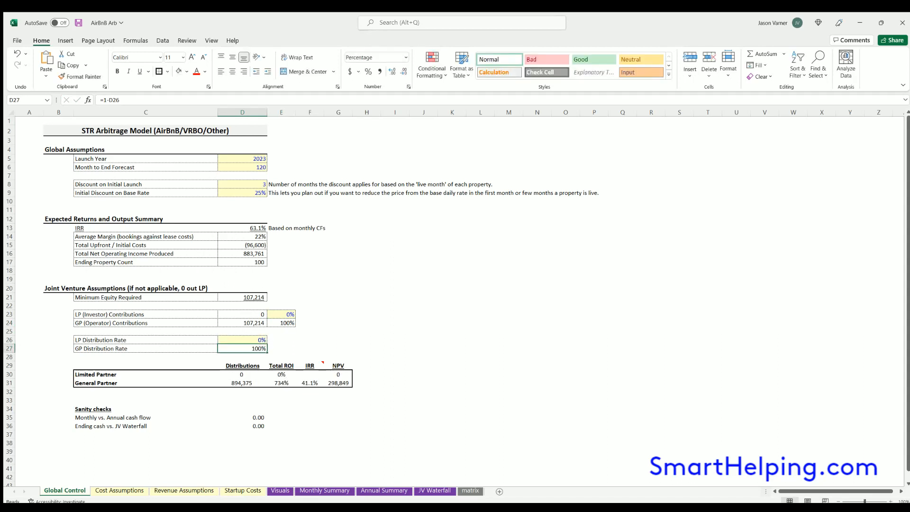
Undo the zero entries for the LP distribution rate and LP contribution share, and save the workbook.
left_click(17, 54)
left_click(17, 54)
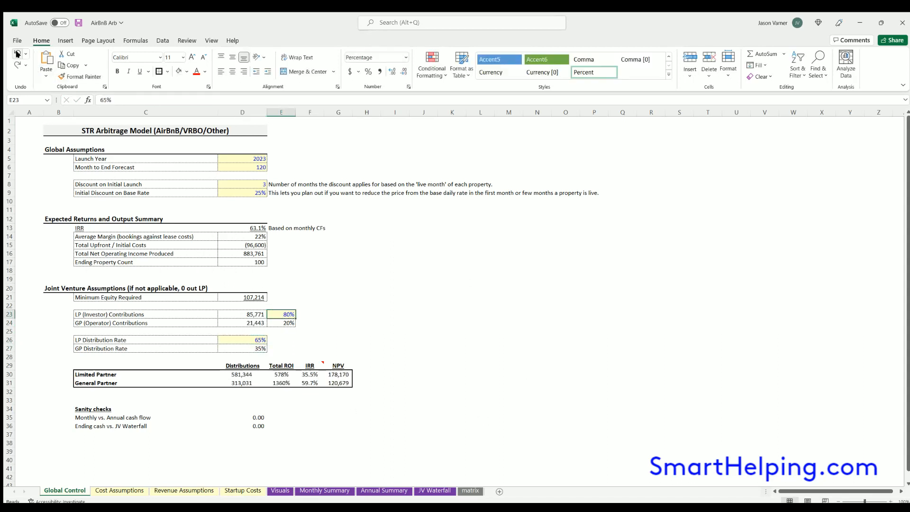
left_click(78, 23)
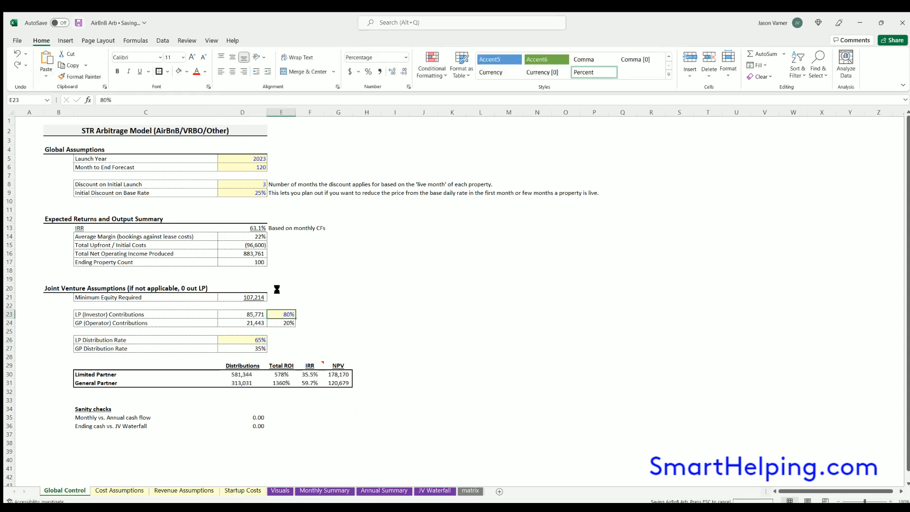
Open the Cost Assumptions sheet and examine the start months of the first five properties.
left_click(121, 491)
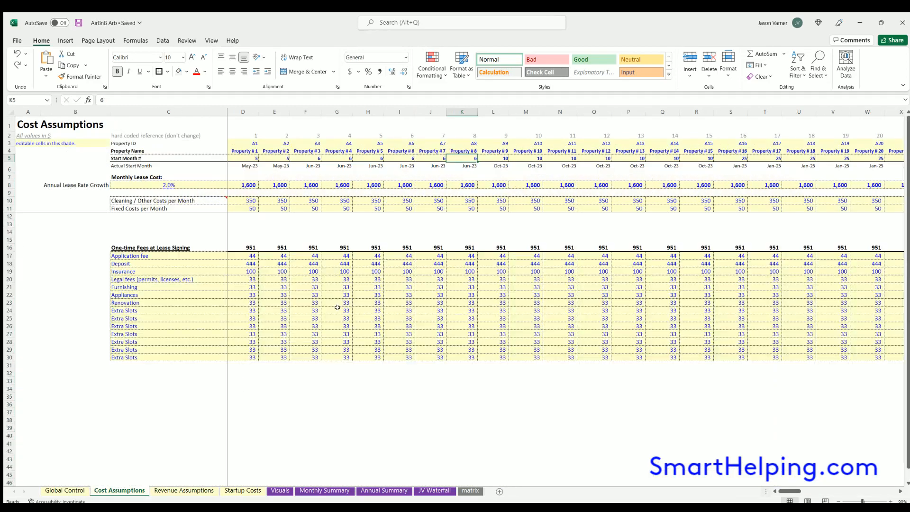
left_click(317, 332)
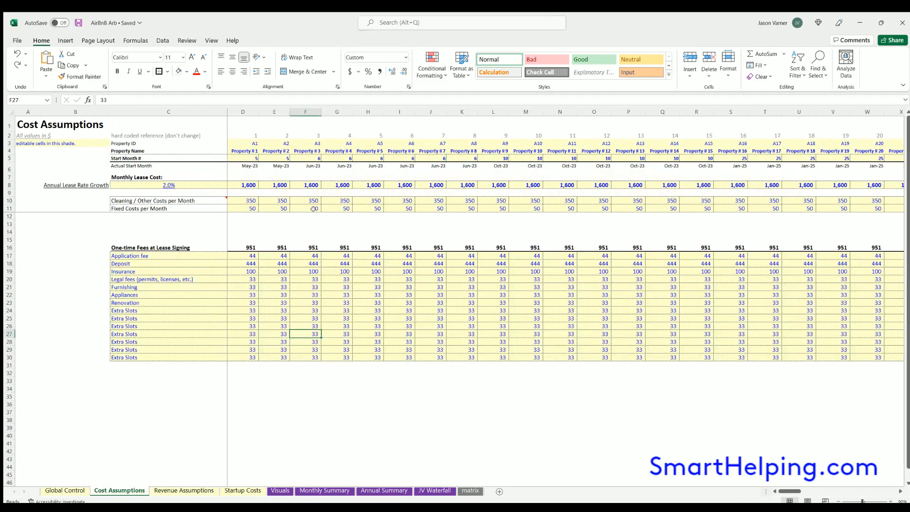
left_click(247, 156)
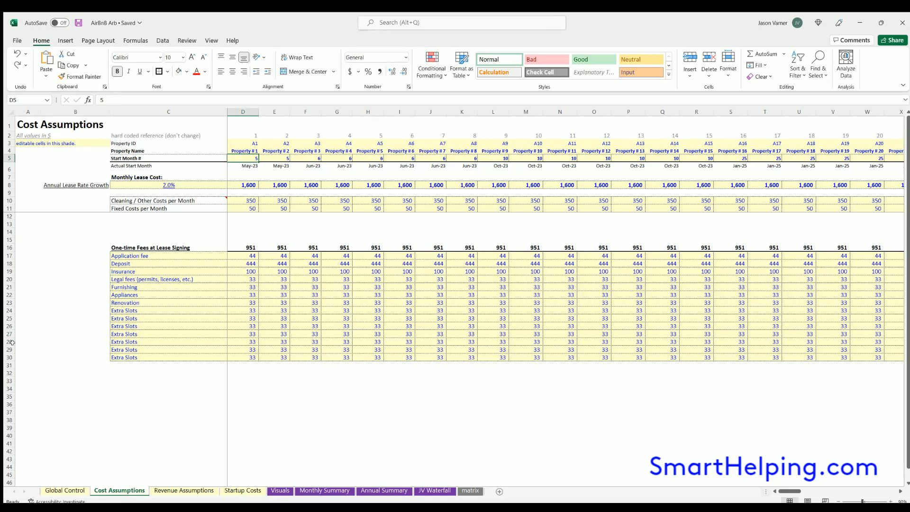
key("Right")
key("Right")
key("Right")
key("Right")
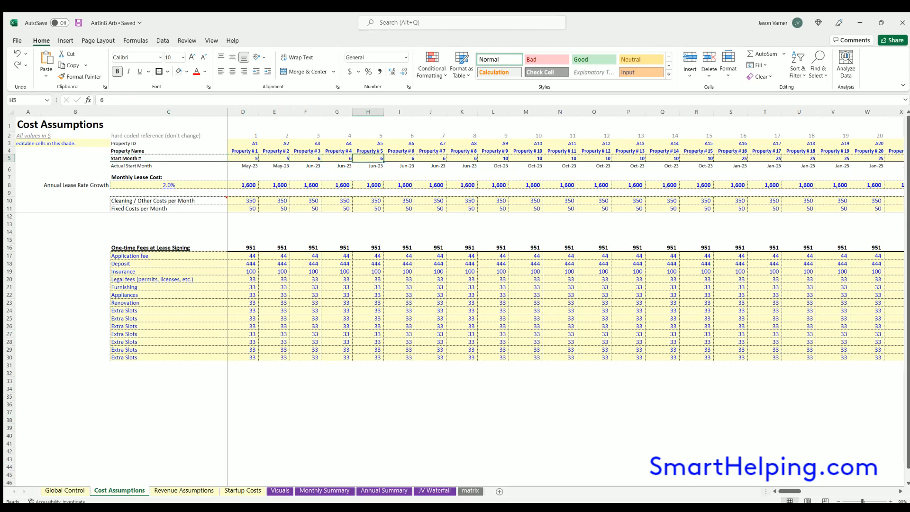
Look over the monthly lease costs in row 8 for the first properties, and return to Property # 1's start month.
key("Down")
key("Down")
key("Down")
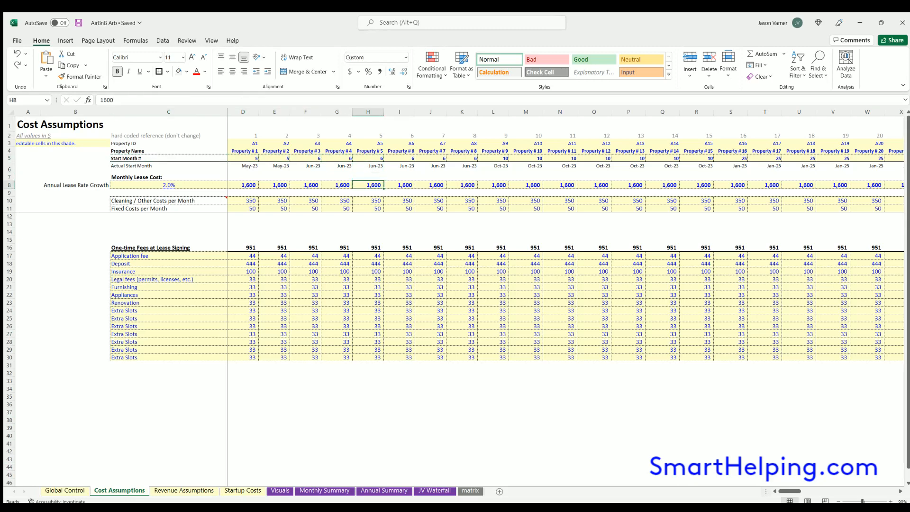
key("Left")
key("Left")
key("Left")
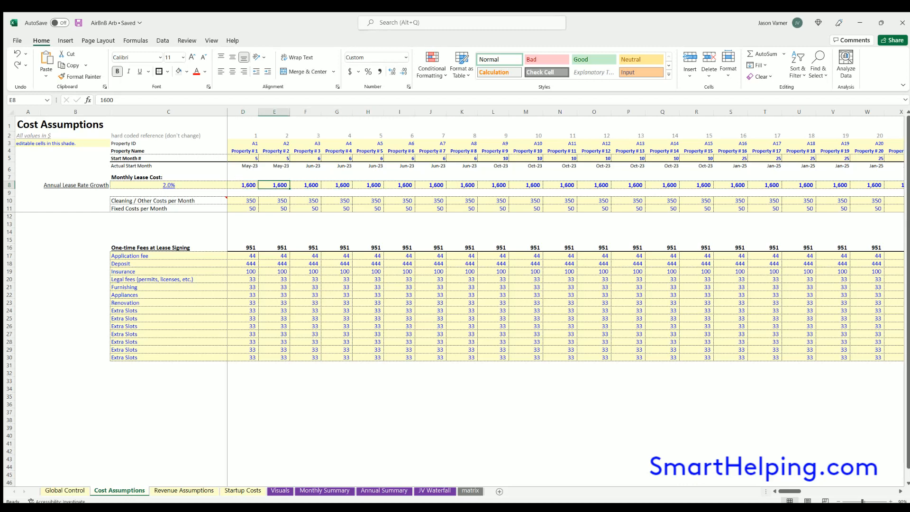
key("Right")
key("Left")
key("Left")
key("Up")
key("Up")
key("Up")
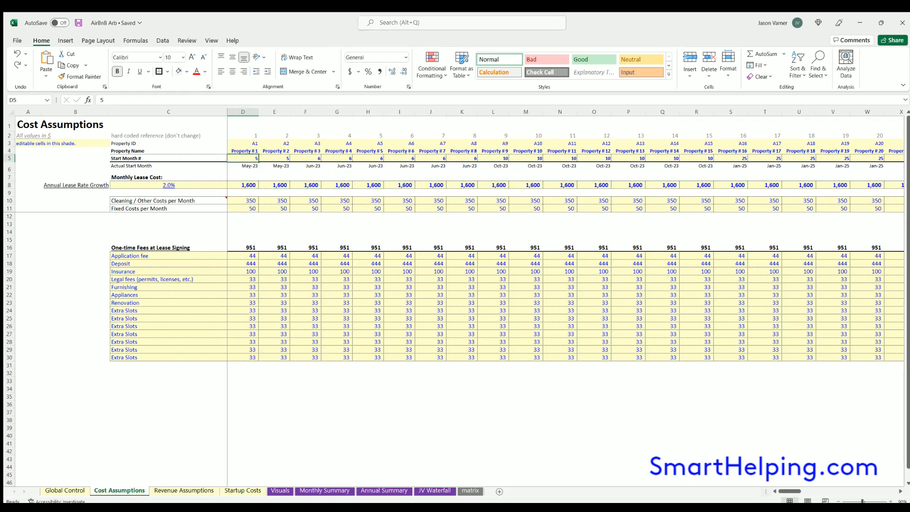
Go through the start month row across the properties as far as column Z, and return the view to the first property.
key("Right")
key("Right")
key("Right")
key("Right")
key("Right")
key("Right")
key("Right")
key("Right")
key("Right")
key("Right")
key("Right")
key("Right")
key("Right")
key("Right")
key("Right")
key("Right")
key("Right")
key("Right")
key("Right")
key("Right")
key("Right")
key("Right")
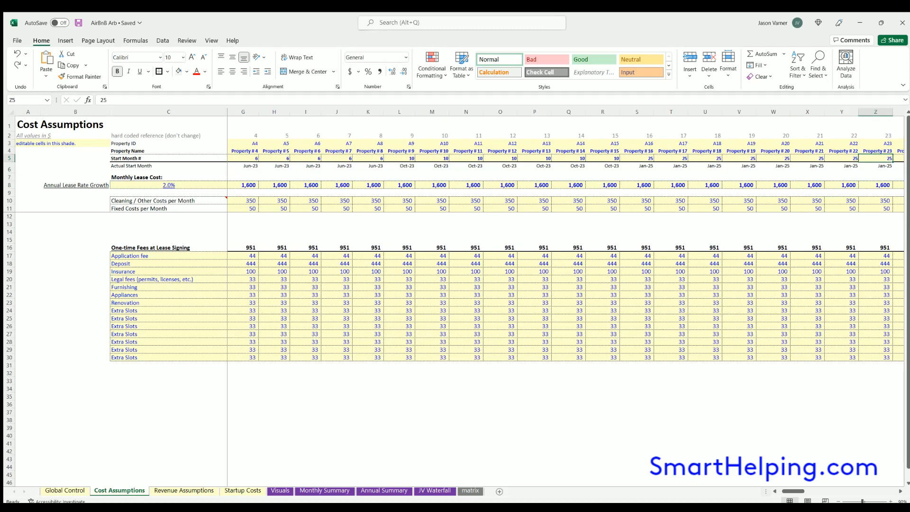
left_click_drag(785, 486, 772, 489)
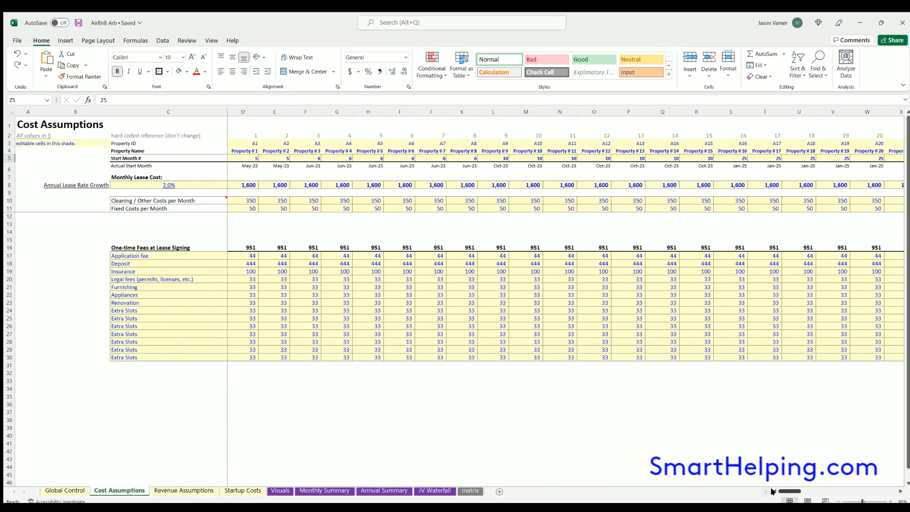
Examine the property IDs in row 3 and the property names in row 4 for the first few properties.
left_click(242, 140)
left_click(280, 149)
left_click_drag(246, 141, 339, 143)
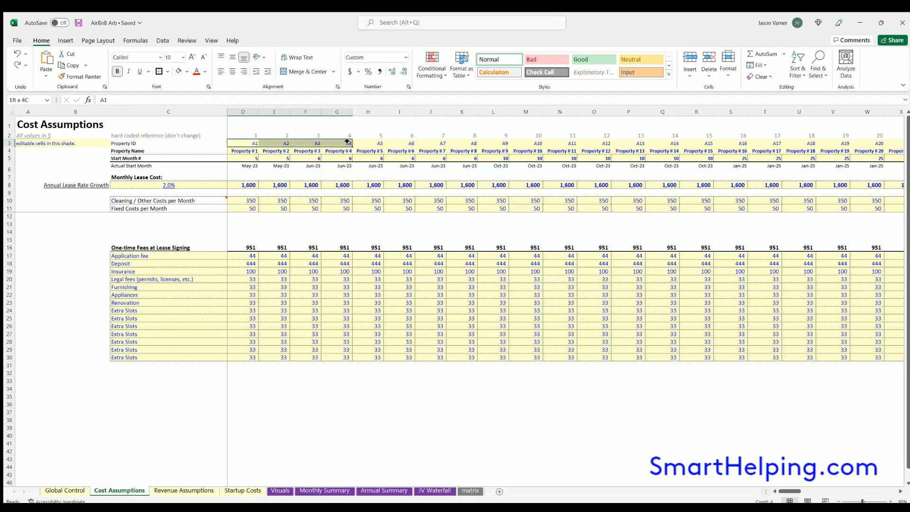
left_click(246, 149)
left_click(279, 149)
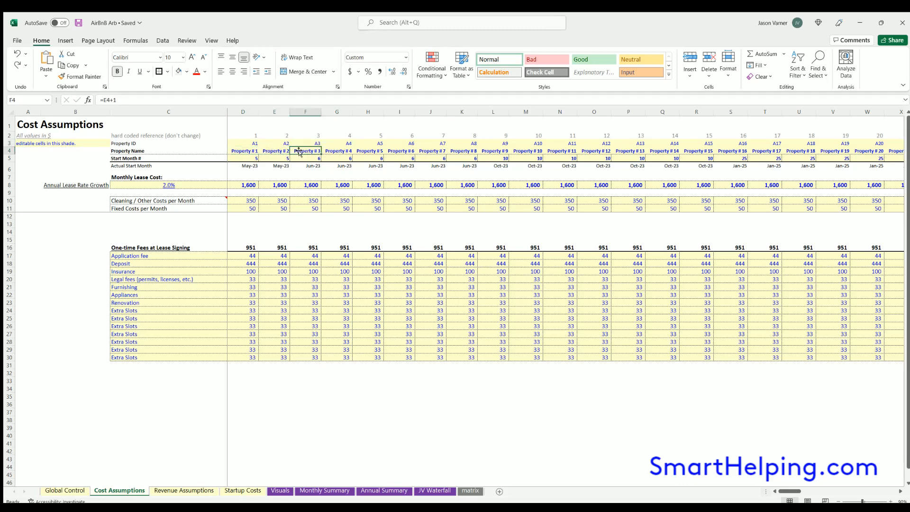
Review Property # 1's monthly lease cost, the annual lease rate growth, the cleaning cost label and the one-time fees total.
left_click(244, 184)
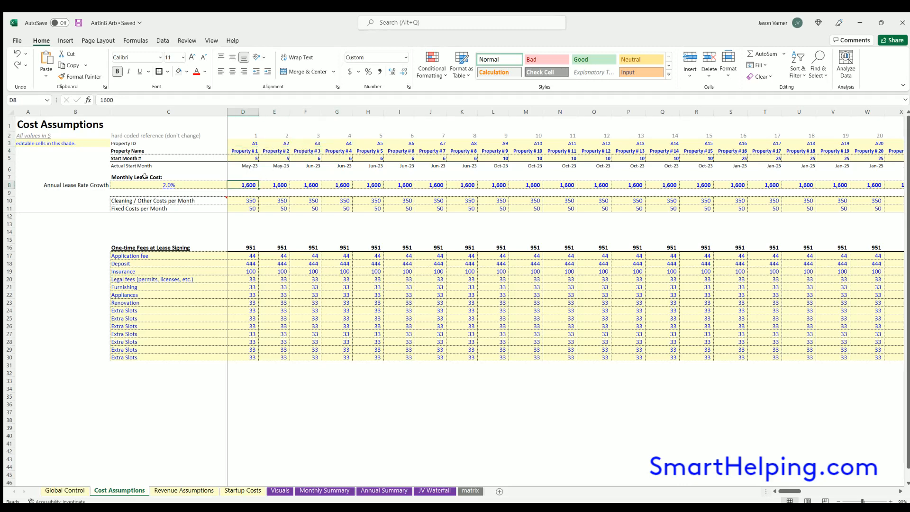
left_click(150, 183)
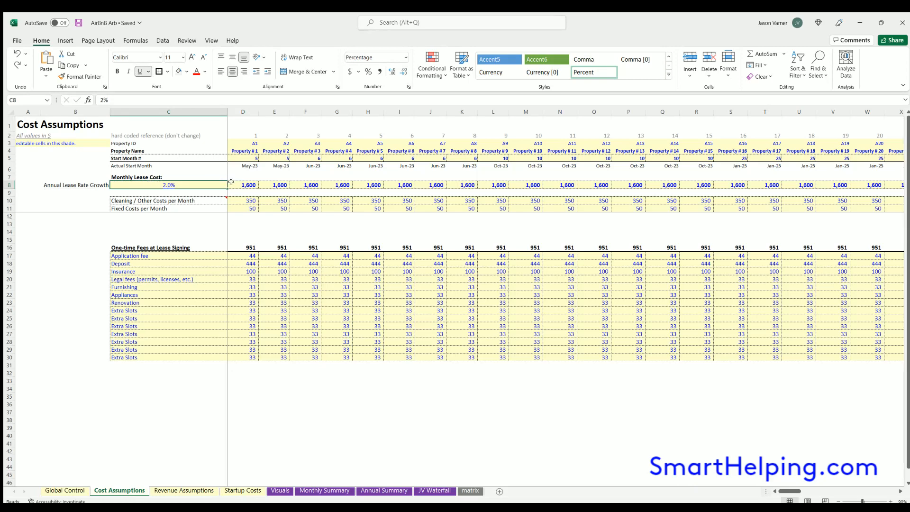
left_click(146, 201)
left_click(268, 243)
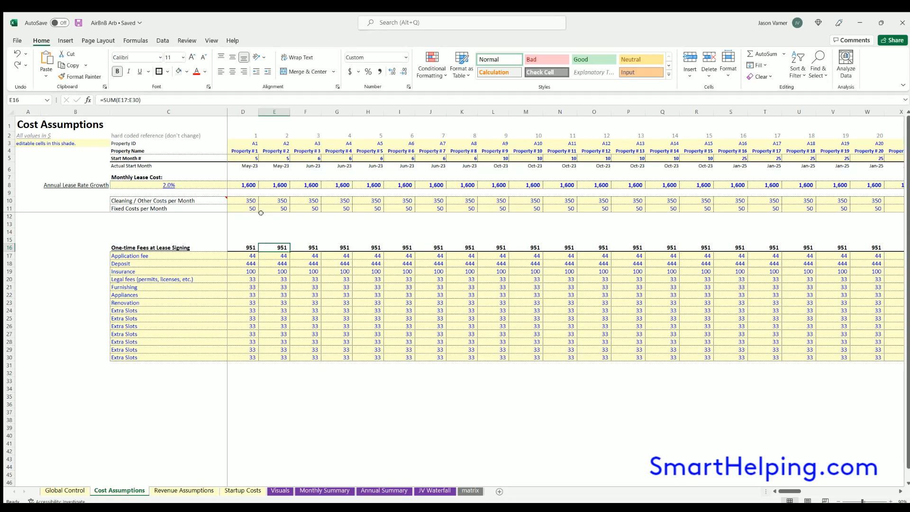
Compare the cleaning/other costs and fixed costs per month across the first seven properties.
mouse_move(158, 196)
left_click(247, 205)
key("Right")
key("Right")
key("Right")
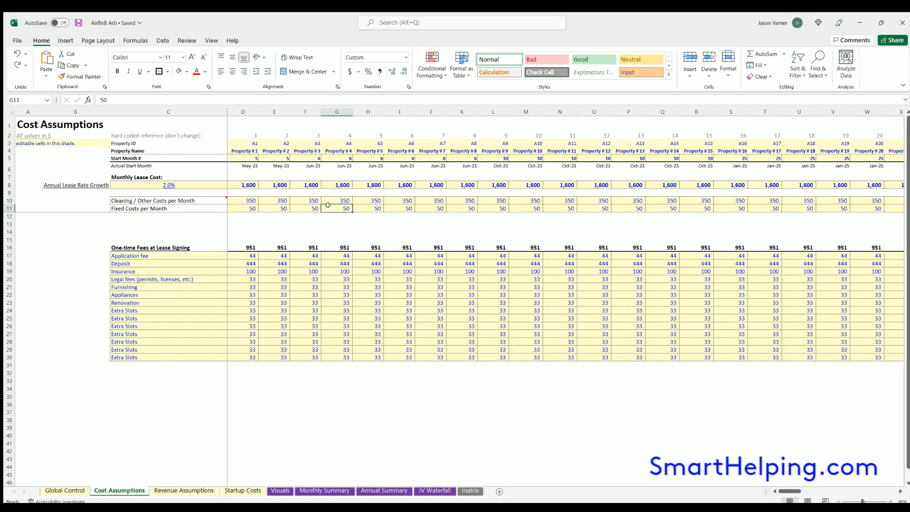
key("Left")
key("Left")
key("Left")
key("Up")
key("Right")
key("Down")
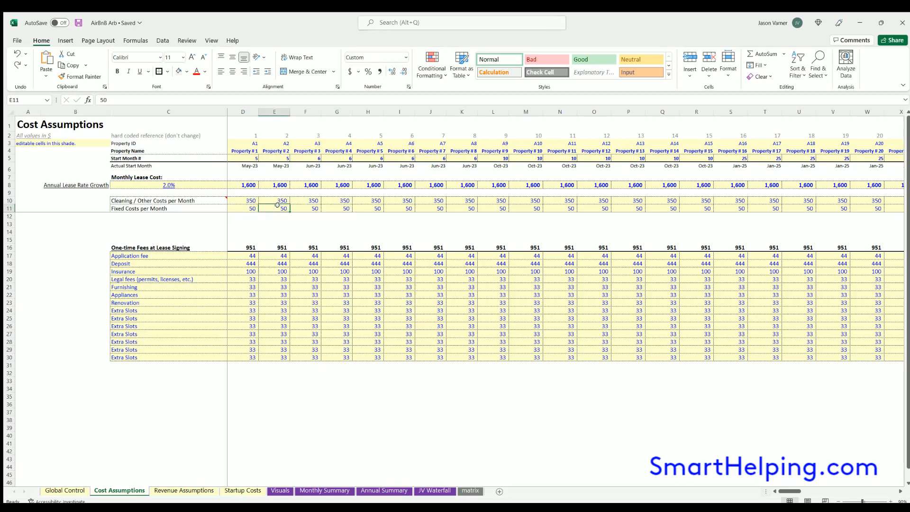
left_click(245, 200)
left_click(243, 206)
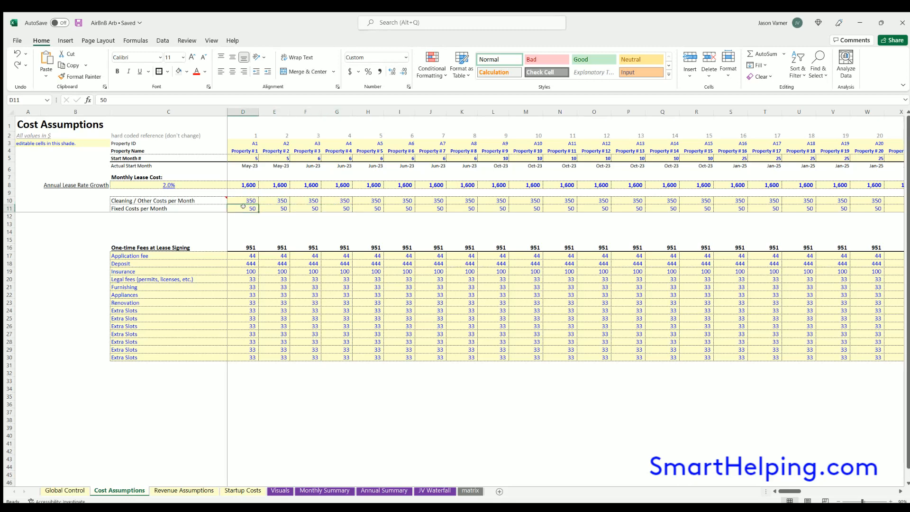
left_click(245, 197)
left_click_drag(253, 197, 433, 201)
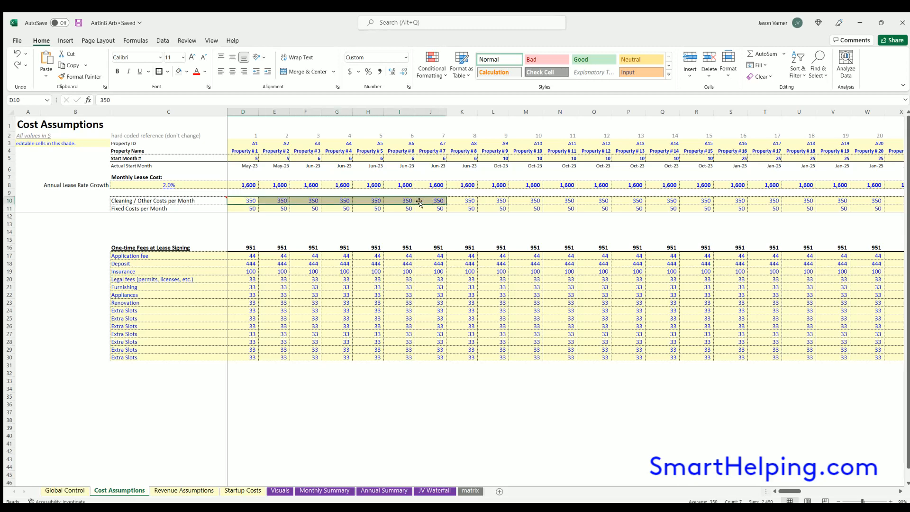
Examine Property # 1's monthly daily rate variance on the Revenue Assumptions sheet, cross-checking the cleaning costs on Cost Assumptions.
left_click(170, 492)
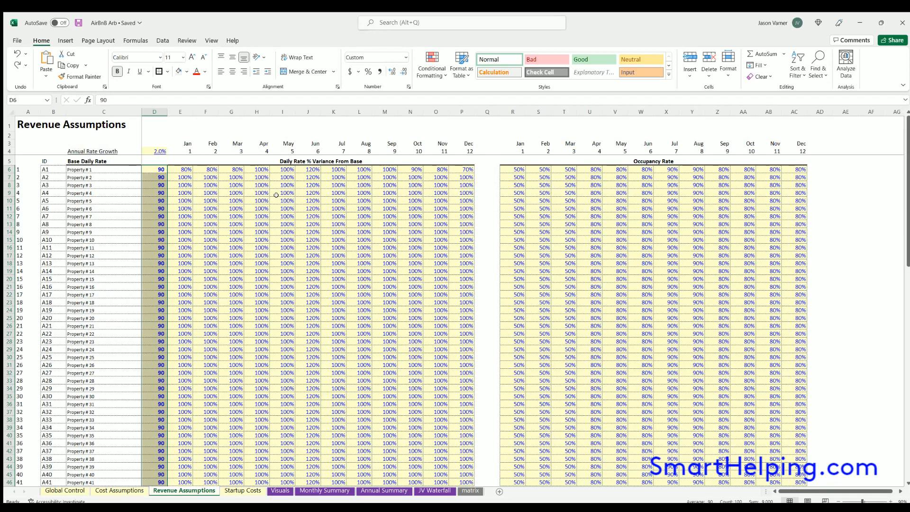
left_click_drag(176, 167, 464, 167)
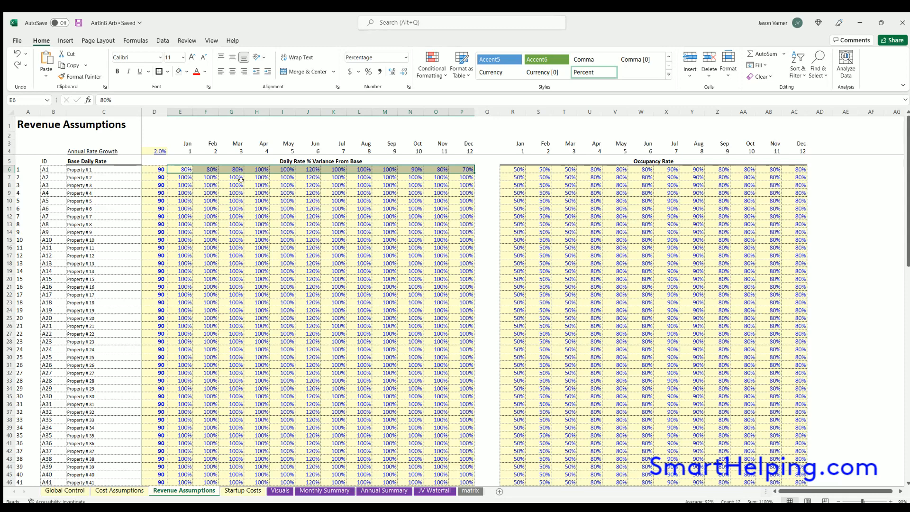
left_click(120, 491)
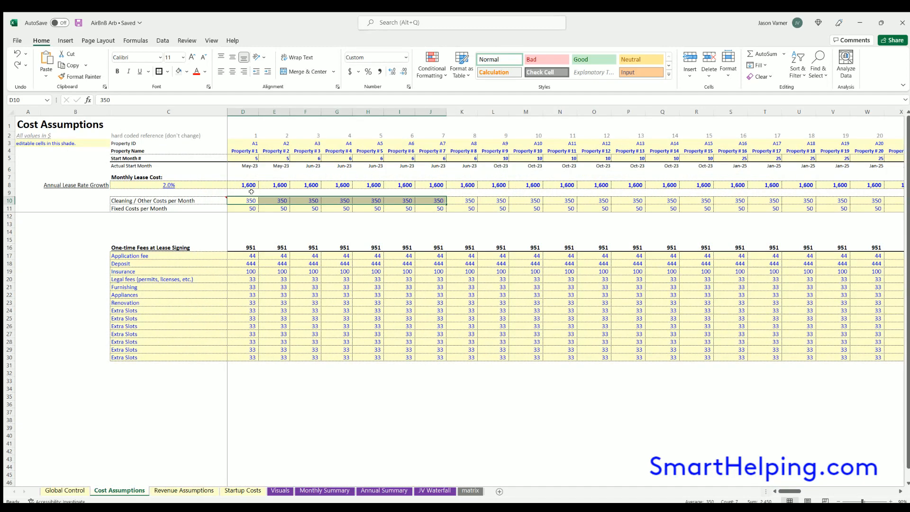
left_click(262, 196)
left_click(184, 491)
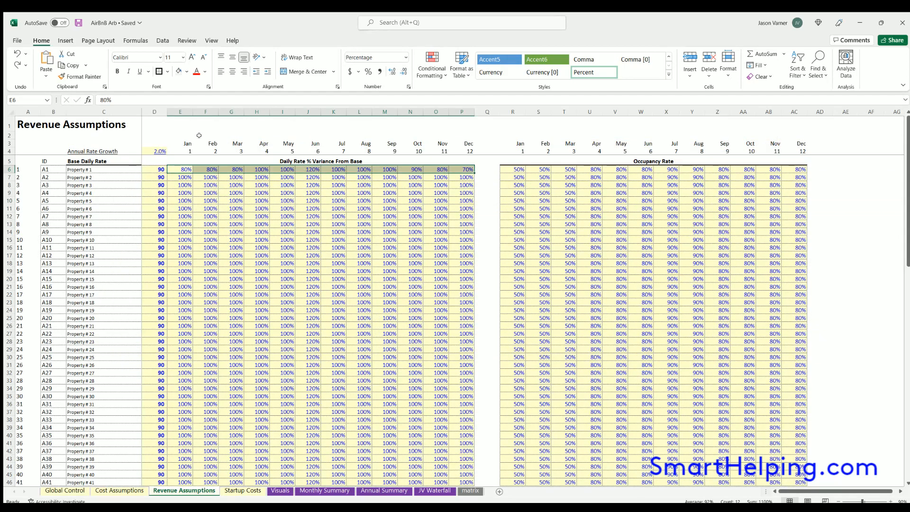
left_click_drag(184, 166, 467, 169)
Return to the Cost Assumptions sheet and inspect the individual cleaning and fixed monthly cost cells of the first four properties.
left_click(110, 491)
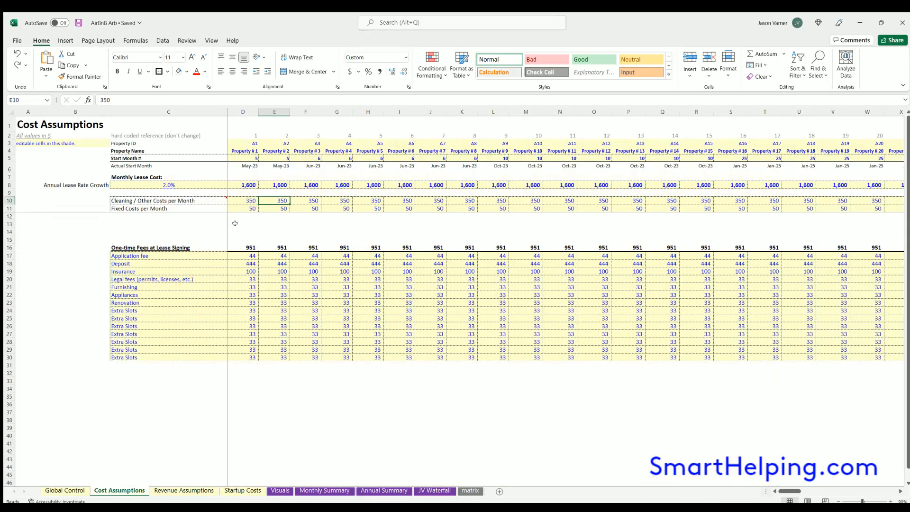
left_click(242, 199)
key("Tab")
key("Tab")
key("Return")
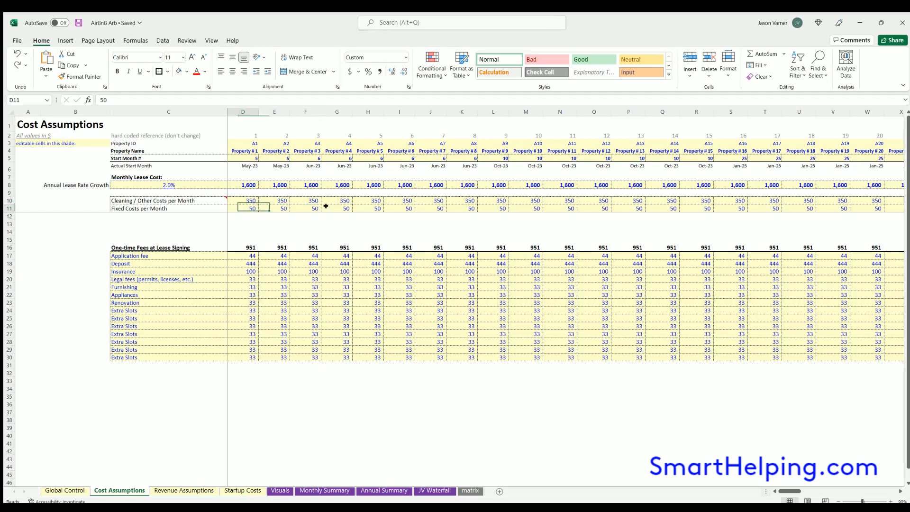
left_click(325, 205, "shift")
left_click(288, 206)
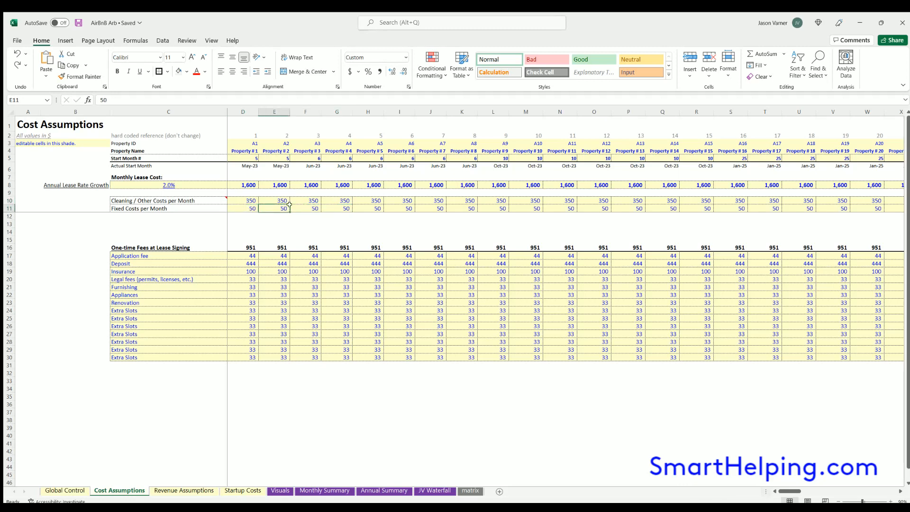
left_click(299, 205)
left_click(326, 204)
left_click(238, 204)
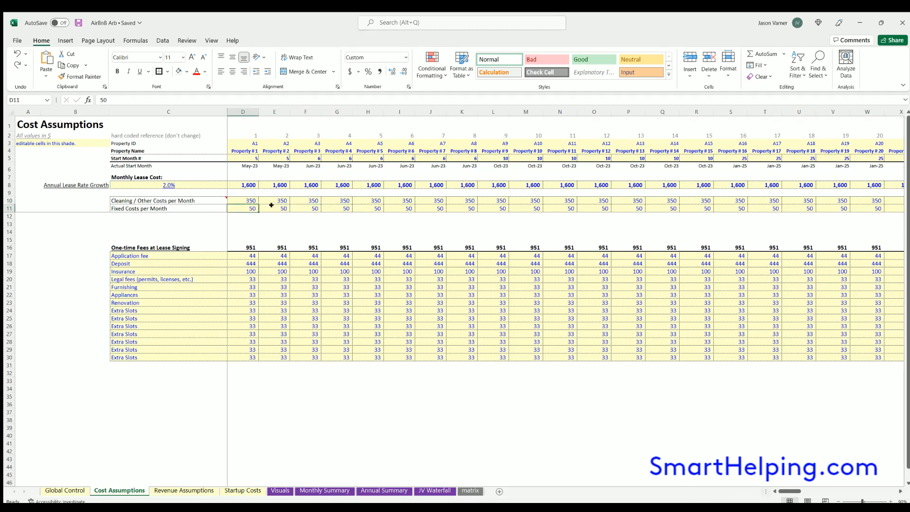
Inspect the monthly lease cost, cleaning cost and fixed cost cells across the first four properties on the Cost Assumptions sheet.
left_click(288, 208)
left_click_drag(248, 183, 274, 218)
left_click_drag(305, 185, 305, 218)
left_click_drag(336, 184, 337, 203)
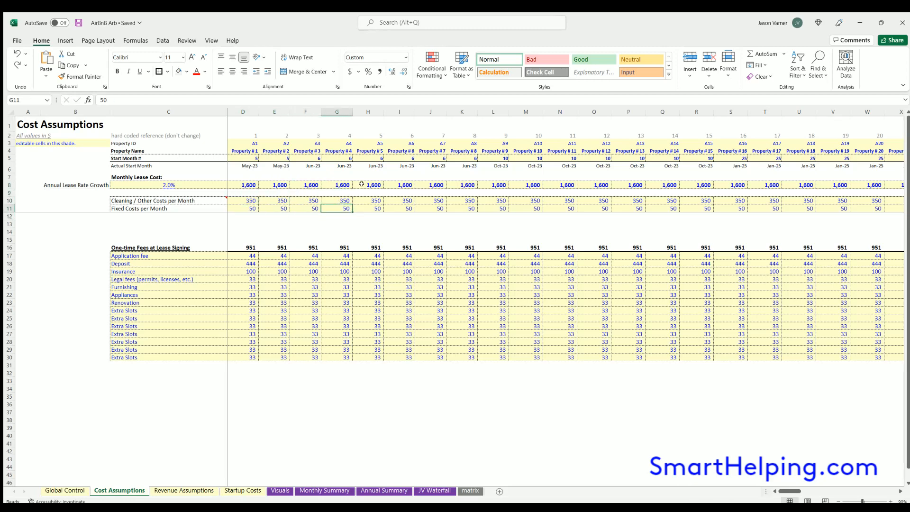
left_click(247, 183)
left_click(279, 183)
left_click(308, 184)
left_click(338, 184)
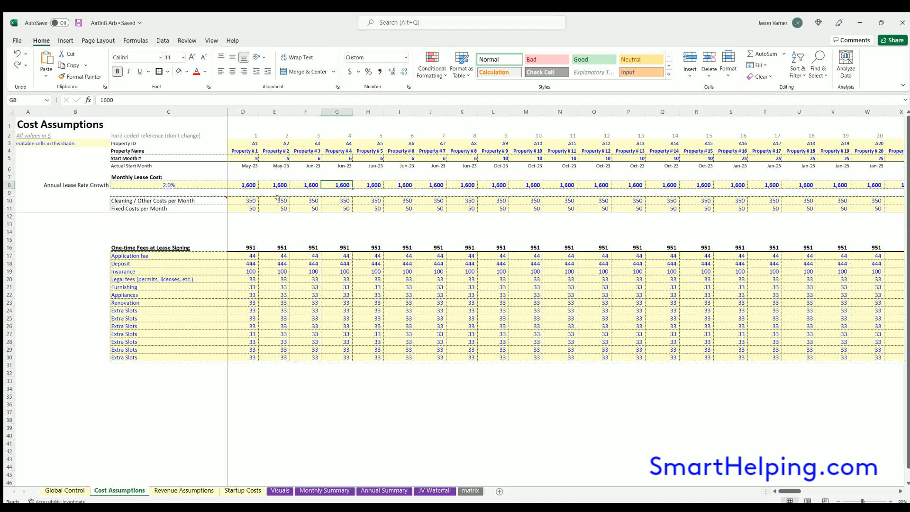
left_click(237, 207)
left_click(239, 201)
left_click(244, 208)
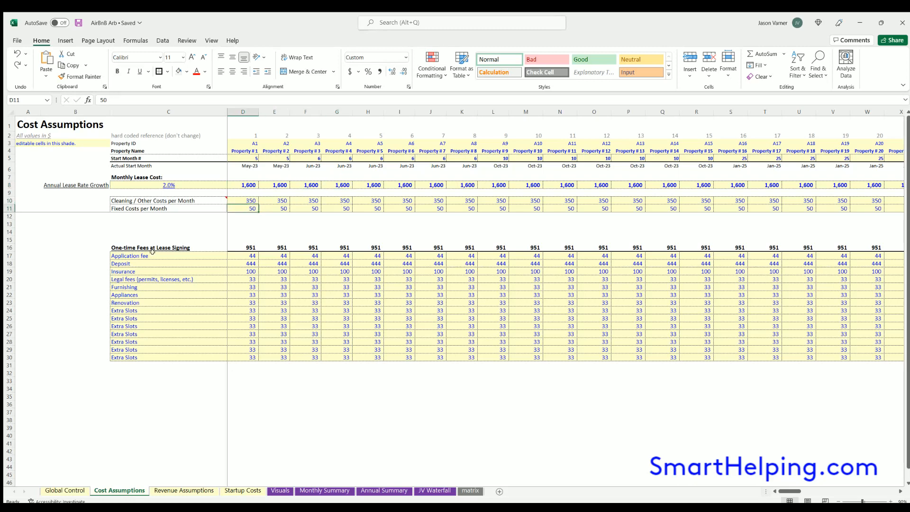
Review the one-time fee categories at lease signing, from application fee, deposit and insurance through legal fees and furnishing.
left_click_drag(245, 252, 242, 359)
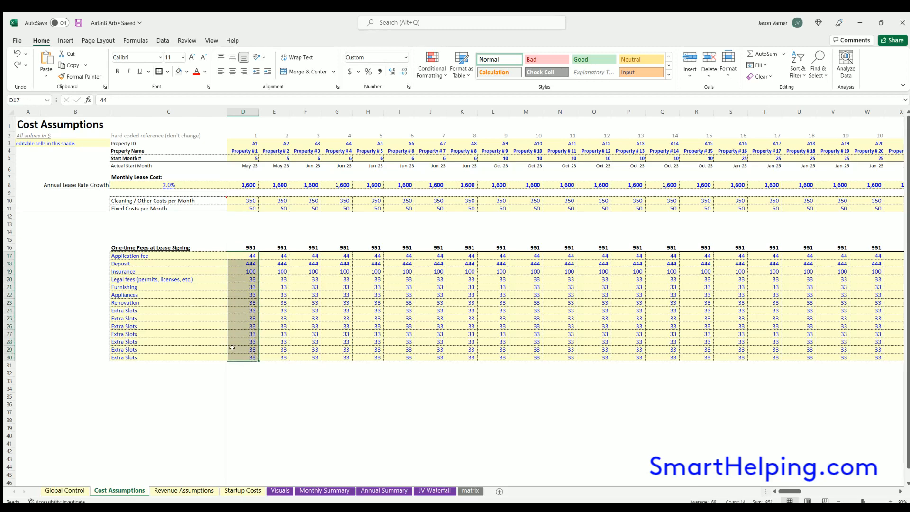
left_click(138, 256)
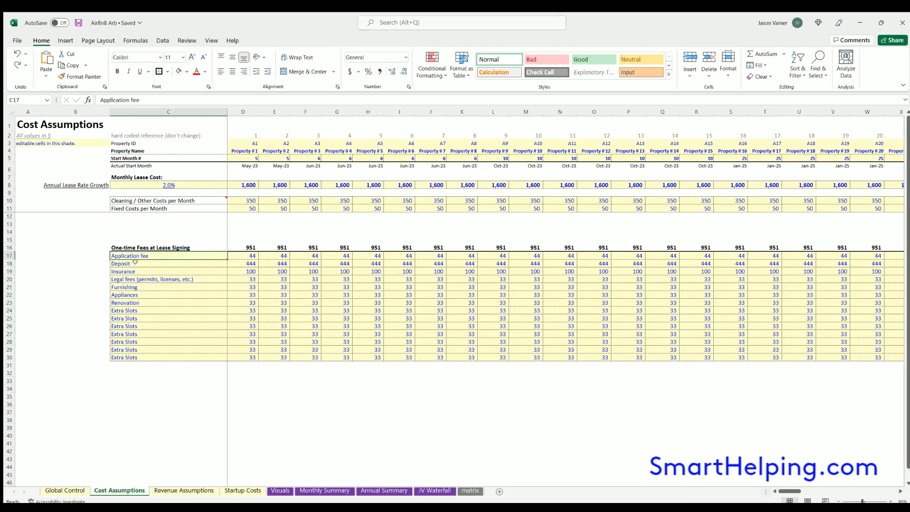
left_click(135, 262)
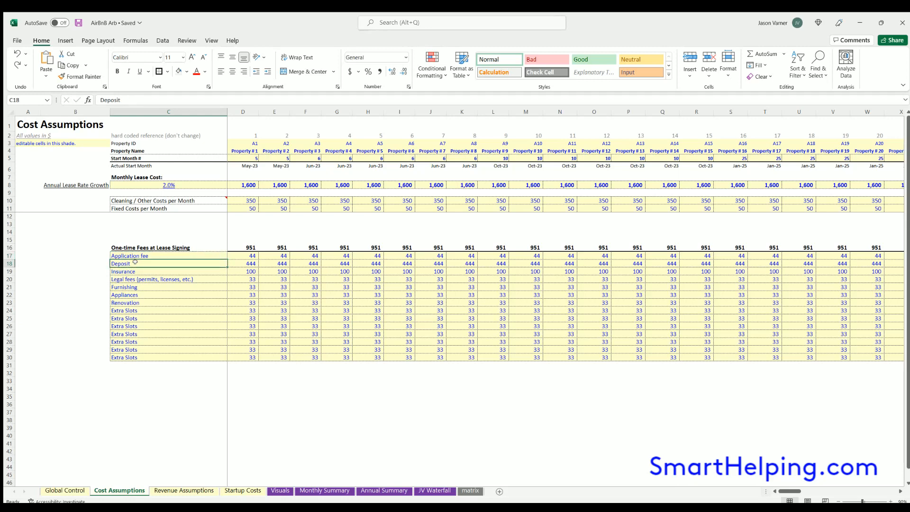
left_click(137, 270)
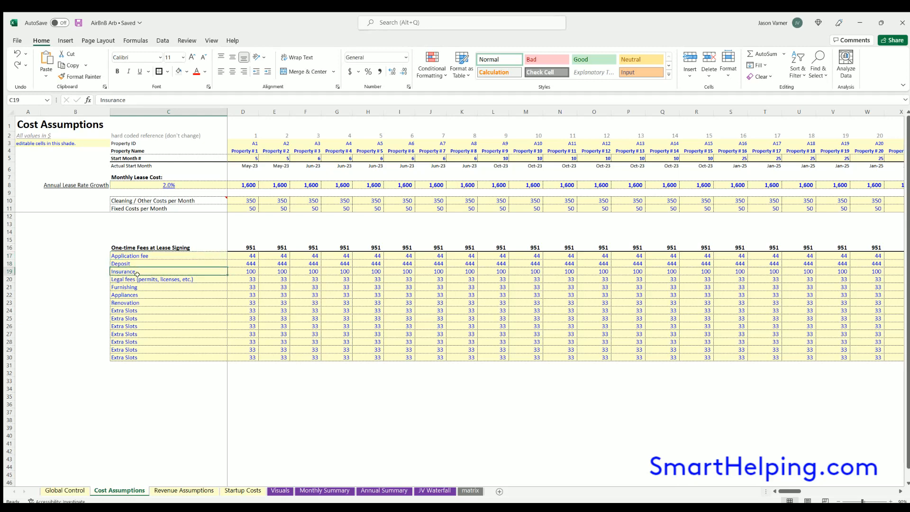
left_click(137, 279)
left_click(137, 285)
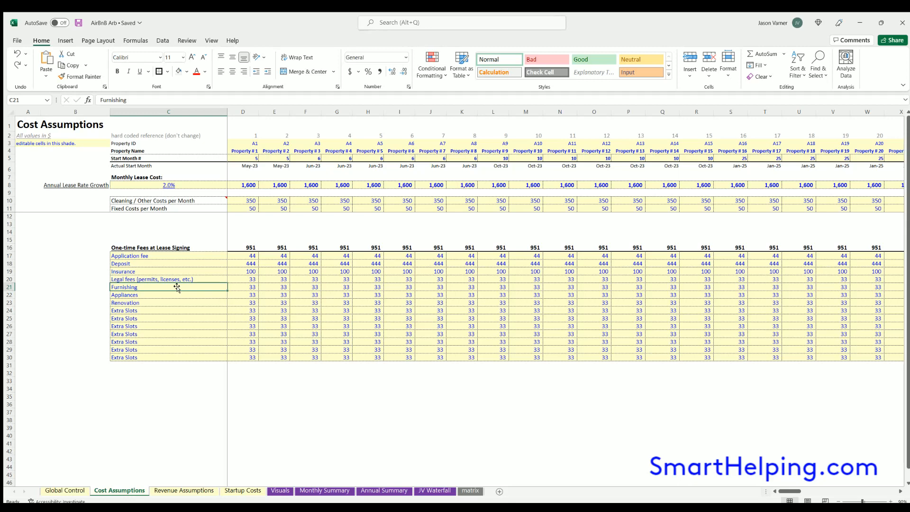
Examine the one-time lease signing fee amounts for Property # 1, Property # 2 and Property # 3.
left_click(240, 290)
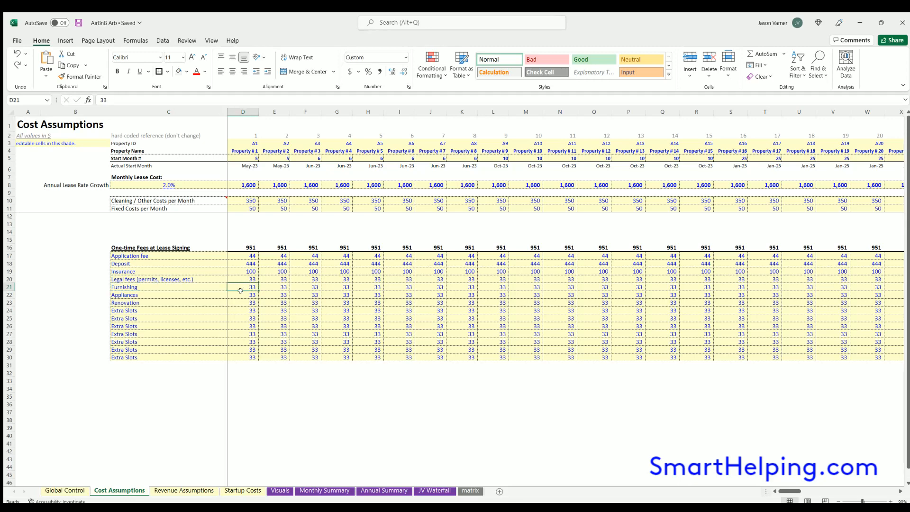
key("Down")
left_click_drag(243, 256, 247, 357)
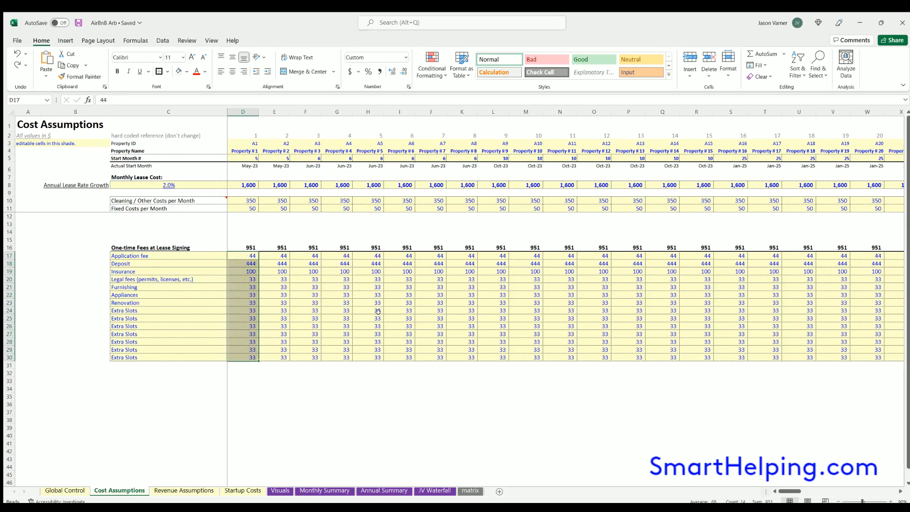
left_click_drag(279, 258, 283, 359)
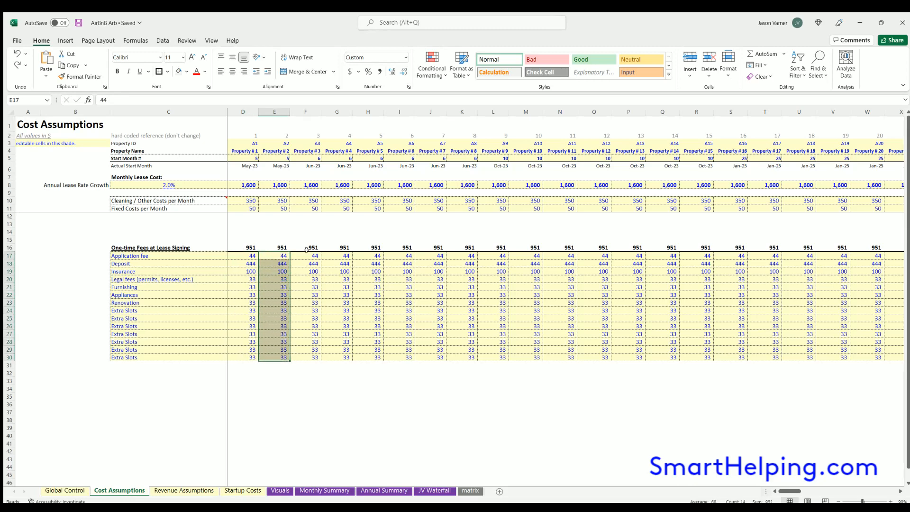
left_click_drag(313, 256, 315, 318)
Open the Revenue Assumptions sheet and review the base daily rates down the full list of properties.
left_click(208, 490)
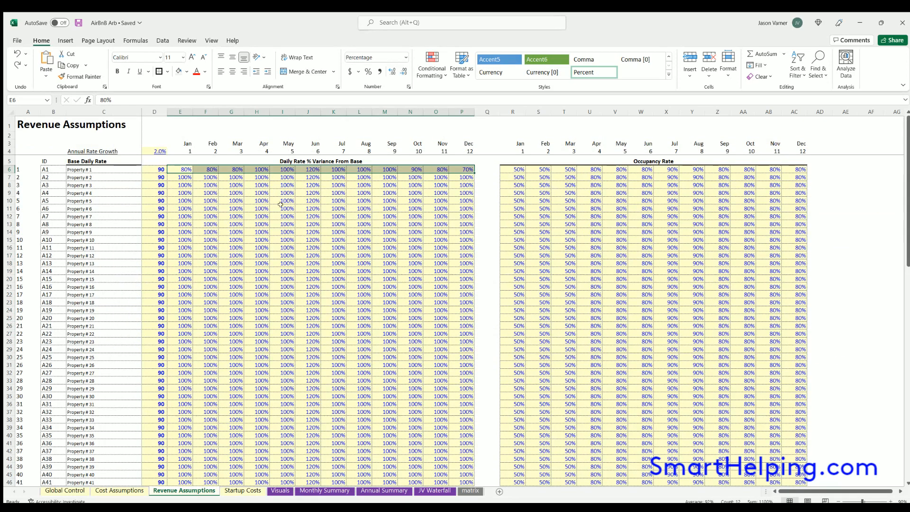
left_click(280, 185)
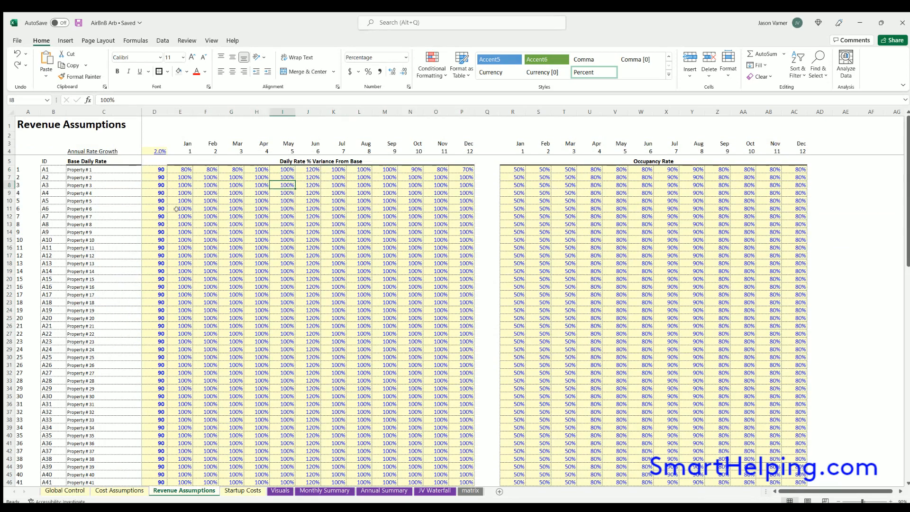
left_click(156, 171)
key("Down")
key("Down")
key("Down")
key("Down")
key("Down")
key("Down")
left_click(153, 166)
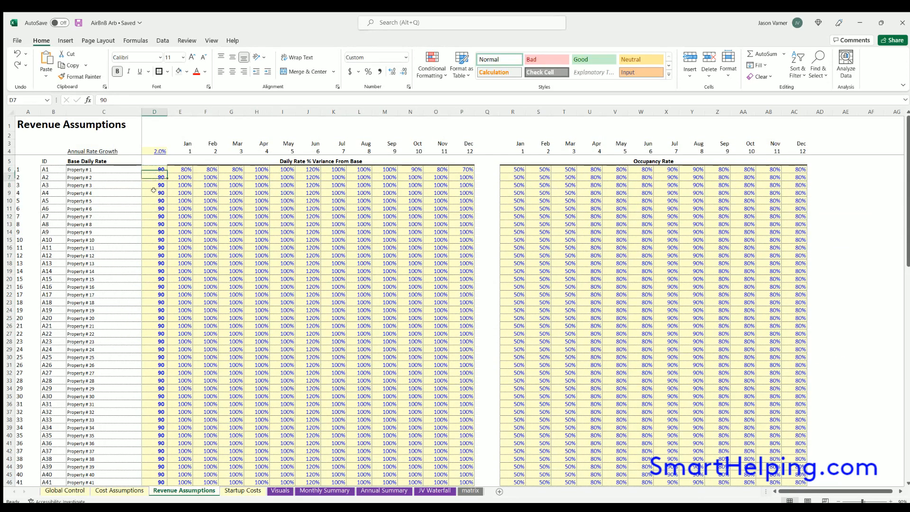
left_click_drag(154, 236, 154, 295)
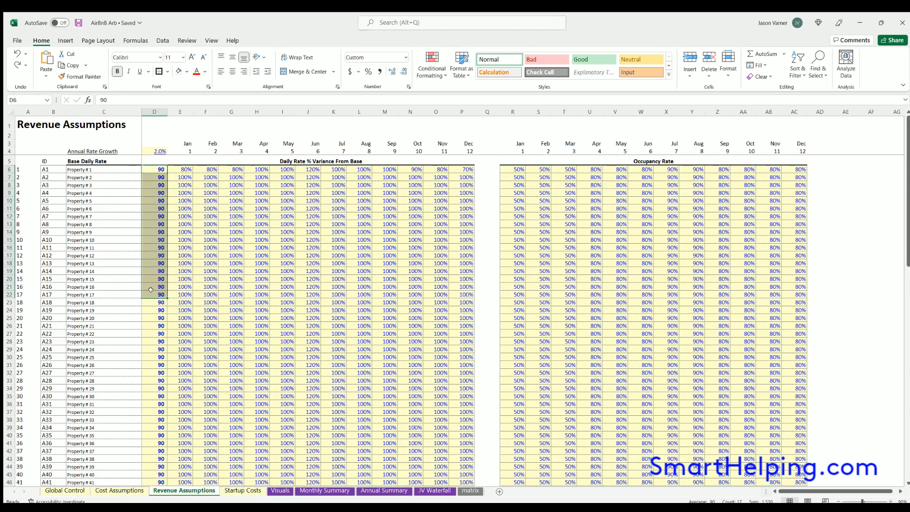
scroll(154, 295, "down", 14)
scroll(146, 249, "up", 15)
Examine Property # 1's monthly daily rate variance and January to December occupancy rates, then the annual rate growth.
left_click_drag(179, 168, 462, 171)
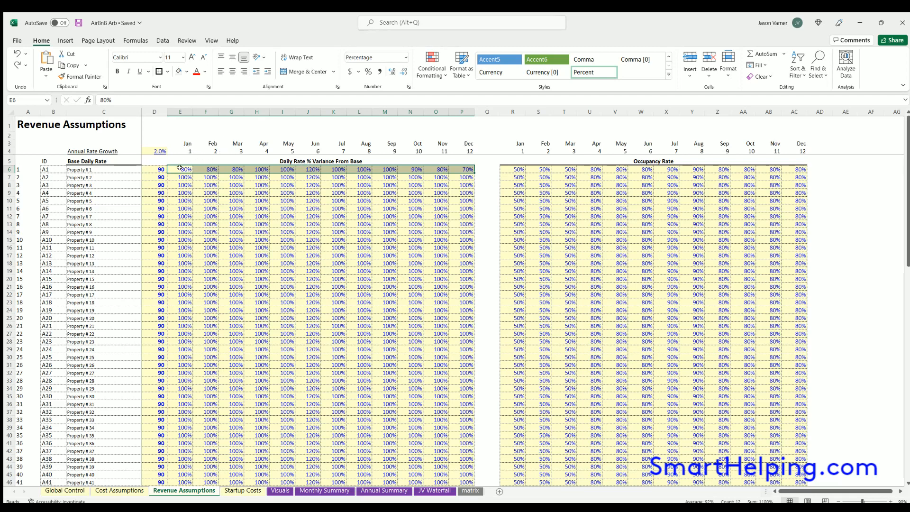
left_click_drag(516, 168, 789, 168)
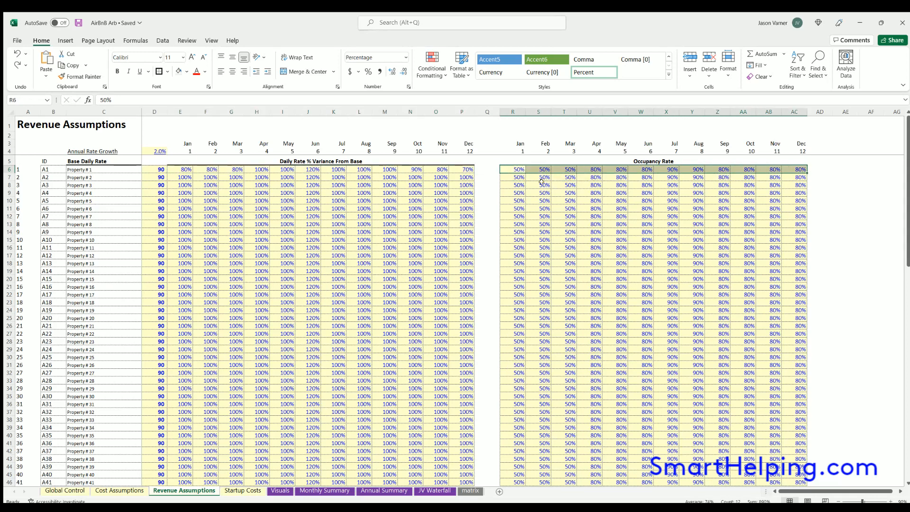
left_click(515, 169)
left_click(516, 169)
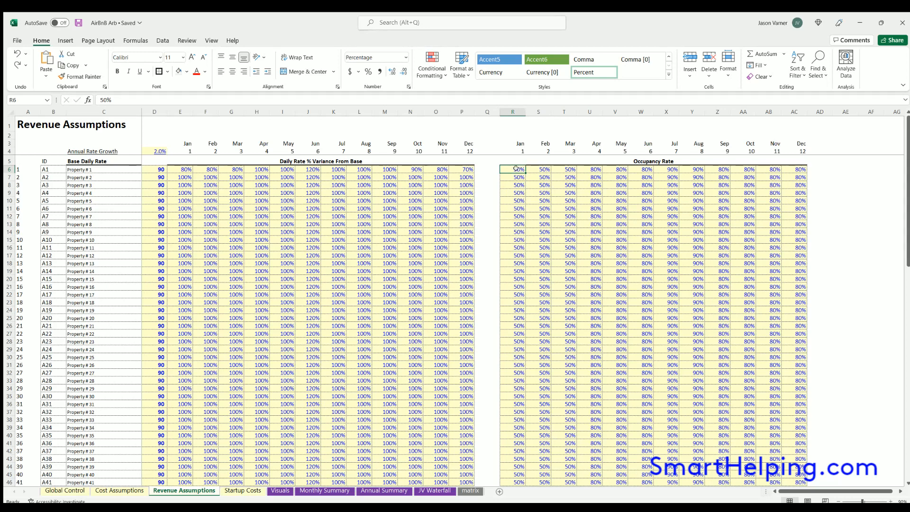
key("Right")
key("Right")
key("Down")
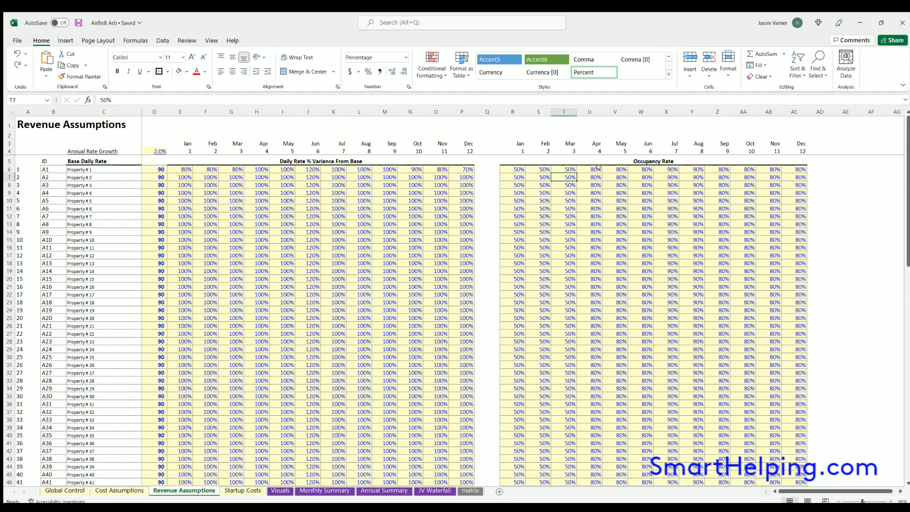
left_click(598, 169)
left_click(645, 170)
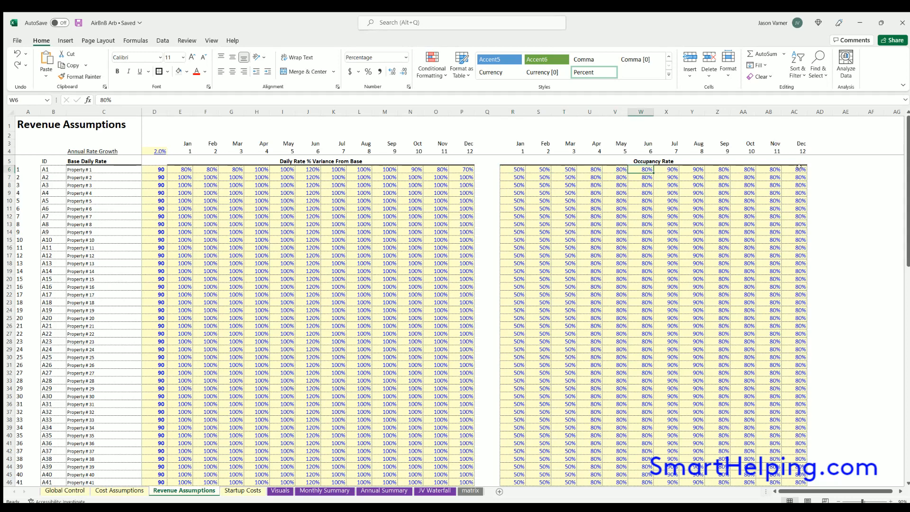
left_click_drag(799, 169, 519, 167)
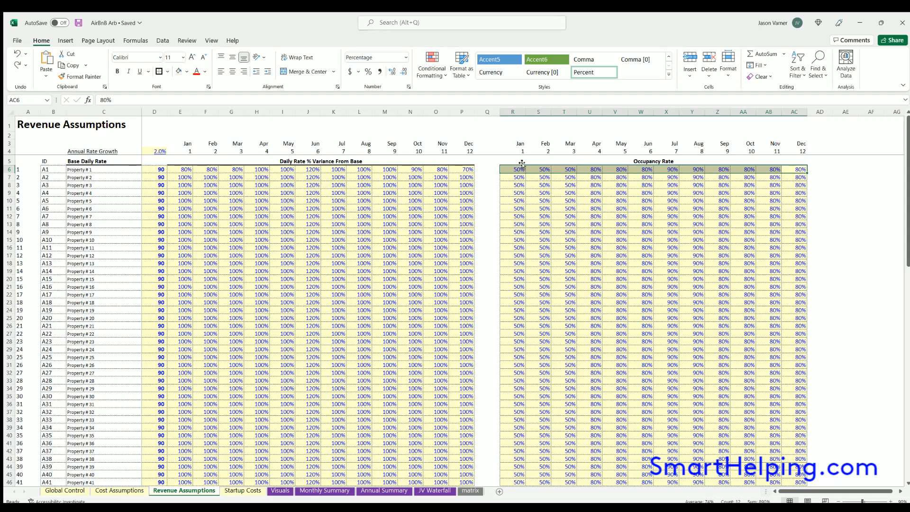
left_click(155, 149)
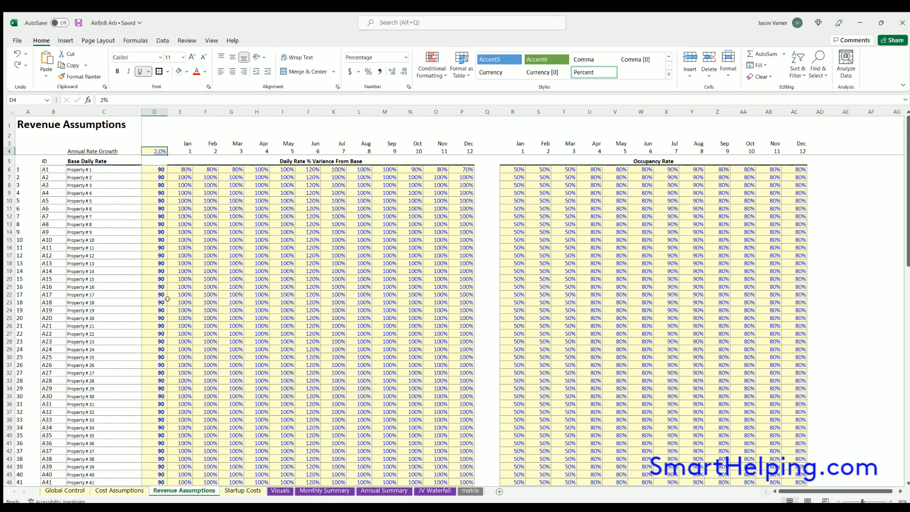
Open the Startup Costs sheet and review the other one-time startup cost amounts, including Legal and the next startup cost slots.
left_click(242, 491)
left_click(253, 361)
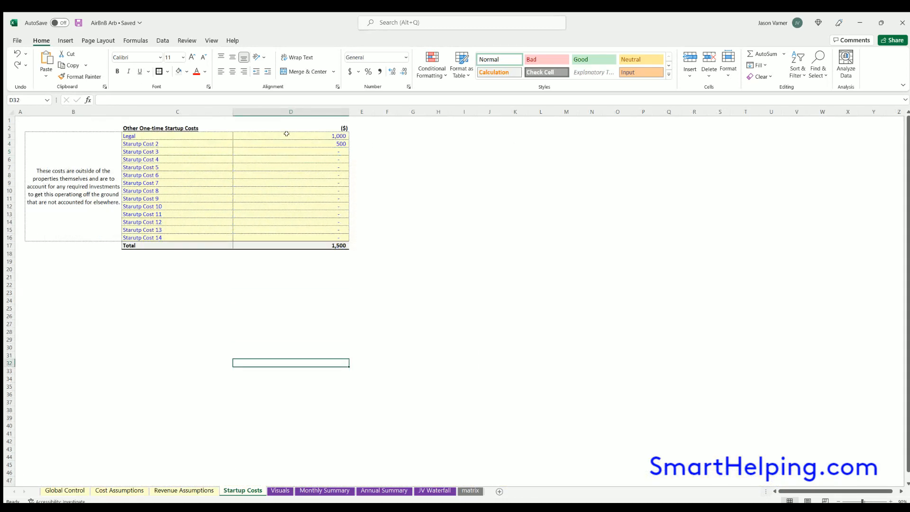
left_click_drag(286, 135, 283, 239)
left_click(469, 194)
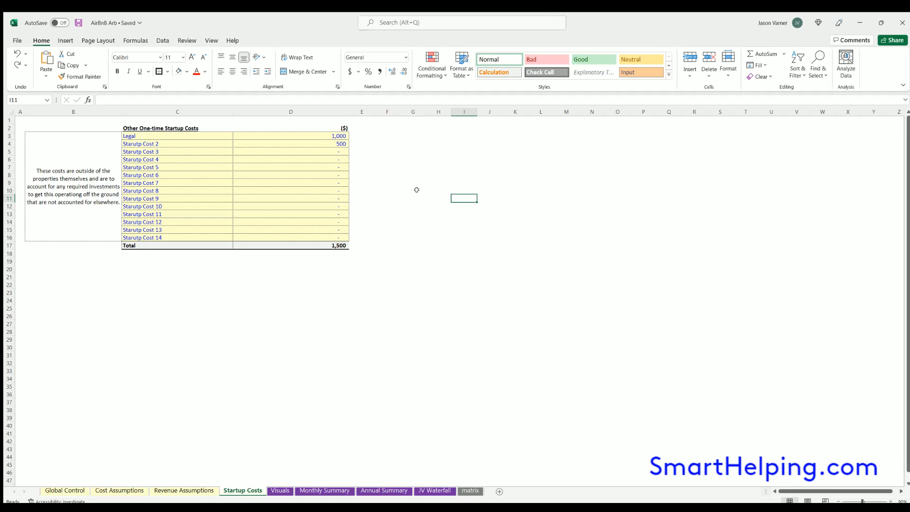
left_click(291, 135)
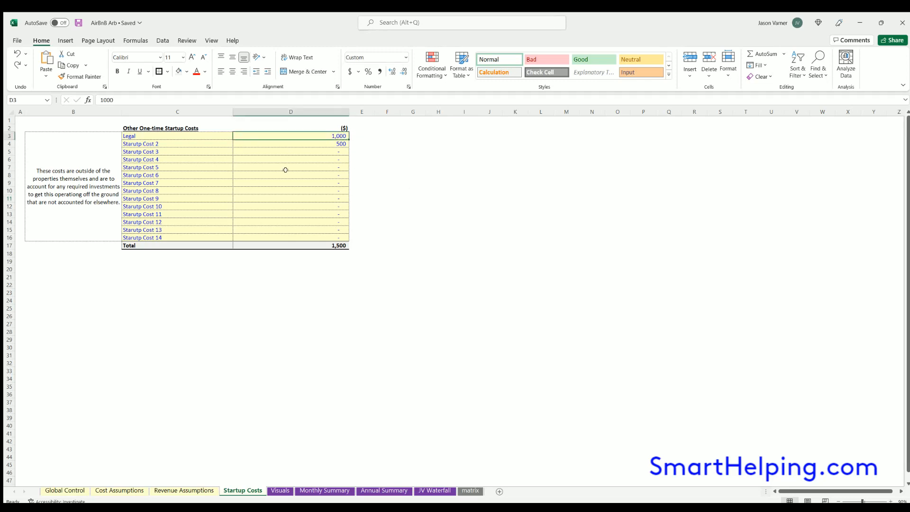
left_click(291, 143)
left_click(289, 163)
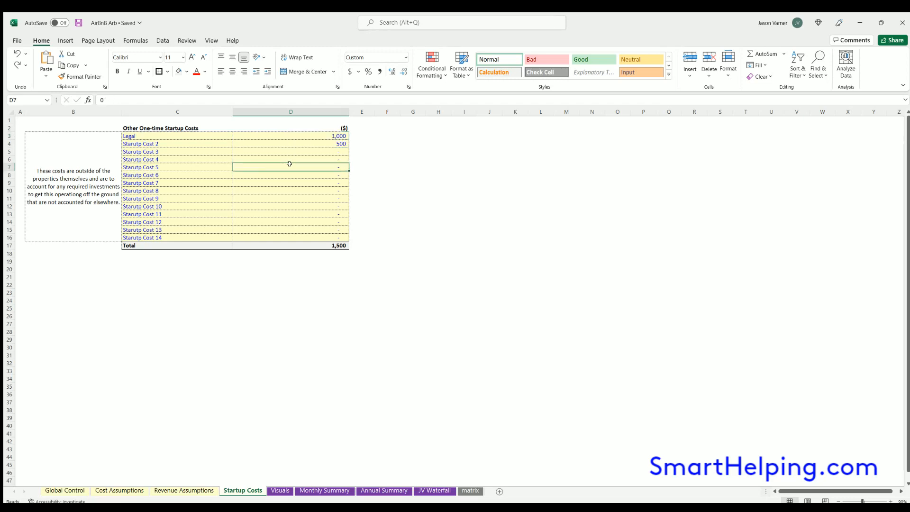
left_click(289, 137)
left_click(287, 145)
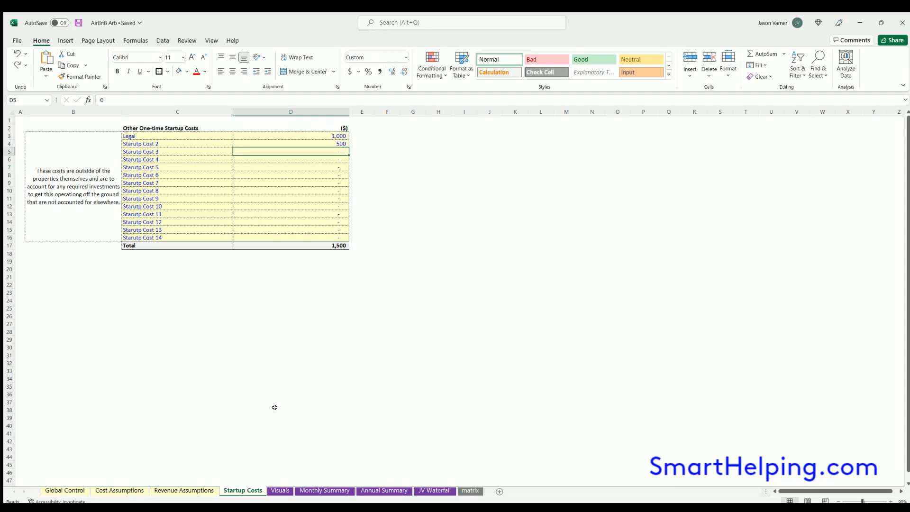
Open the Visuals sheet and examine the cash flow, monthly lease payments and cumulative property count charts.
left_click(280, 491)
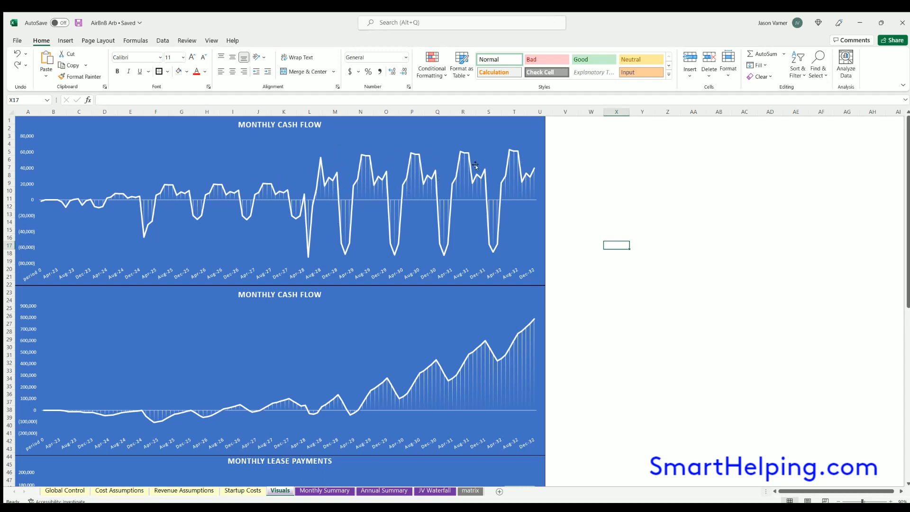
scroll(206, 240, "down", 2)
scroll(206, 240, "down", 1)
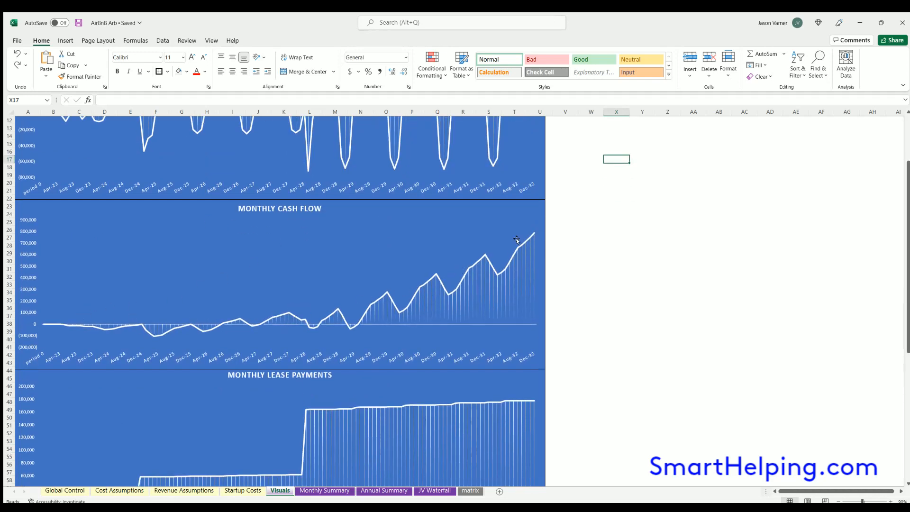
scroll(262, 326, "down", 7)
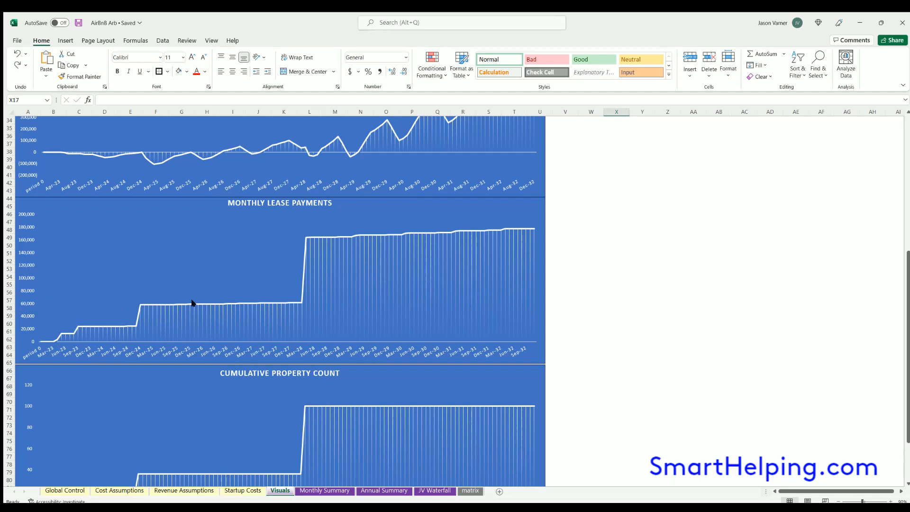
scroll(335, 280, "down", 7)
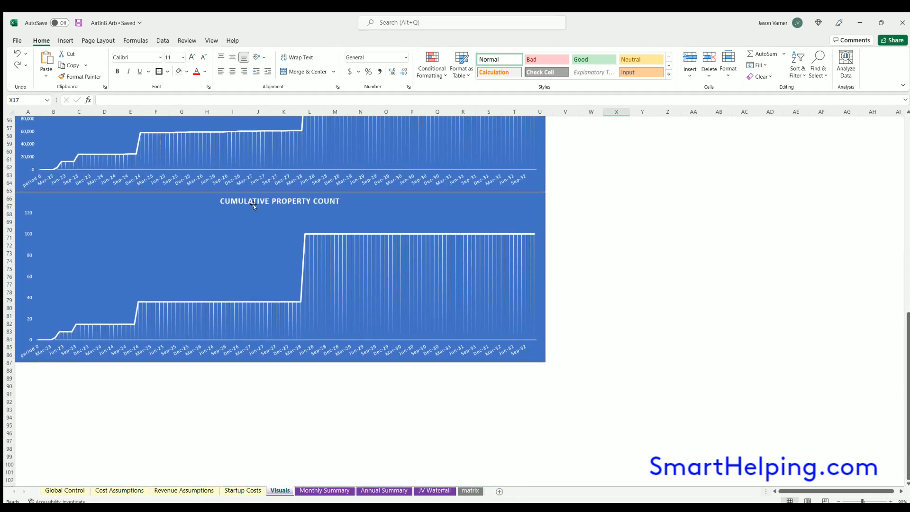
scroll(351, 331, "up", 15)
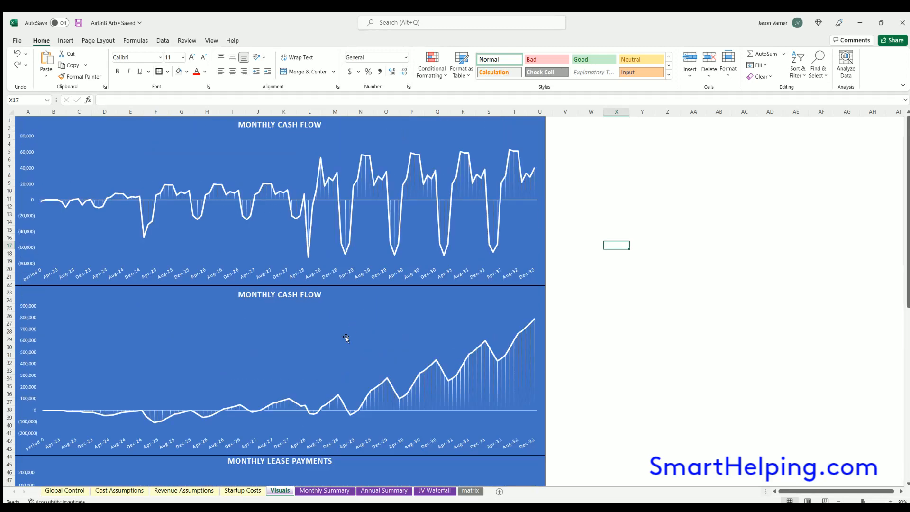
Open the Monthly Summary sheet and examine the Total Properties row and the May and June 2023 Booking Revenue formulas.
left_click(313, 491)
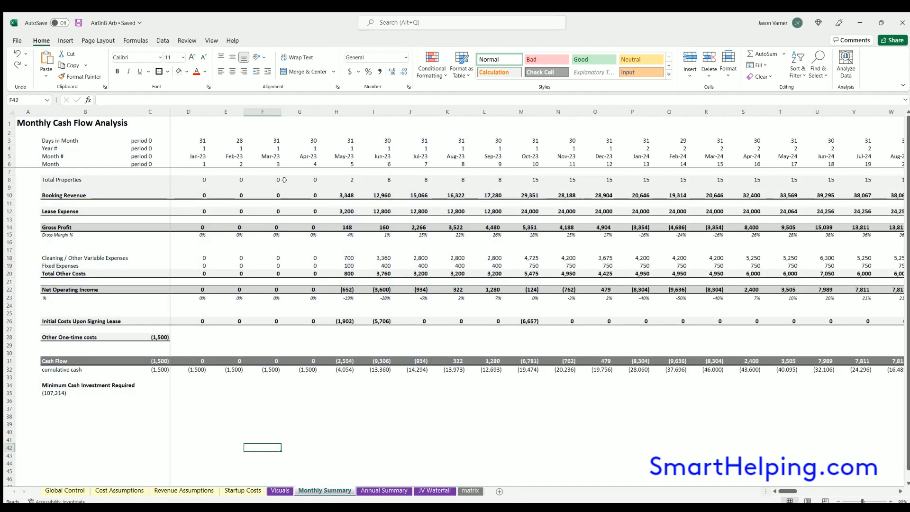
left_click(193, 178)
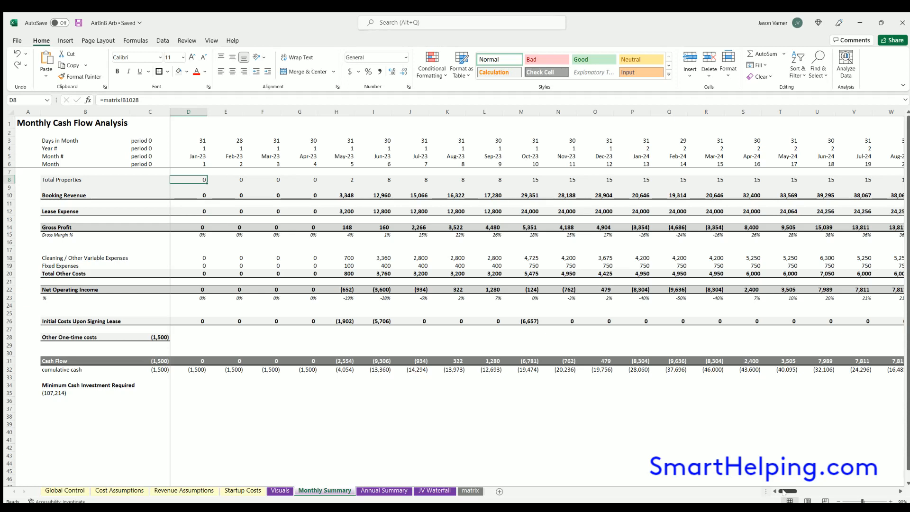
left_click_drag(348, 179, 510, 181)
left_click(338, 192)
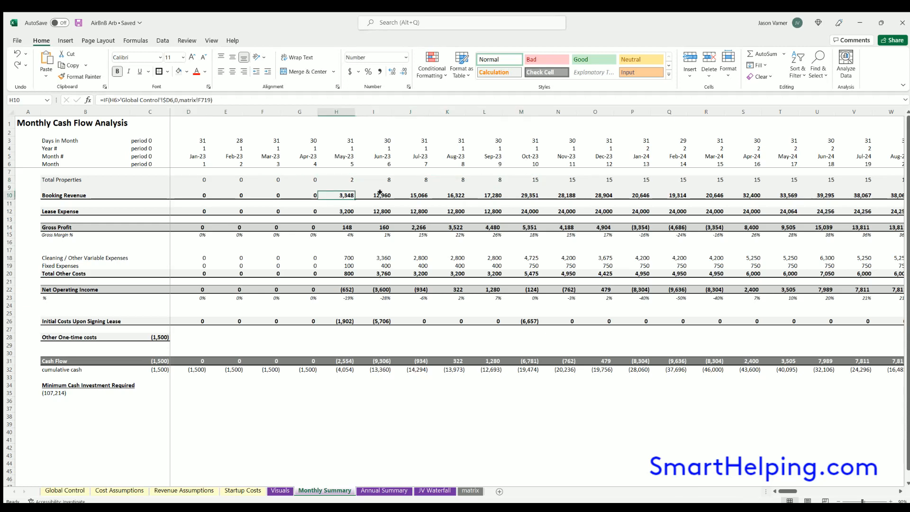
left_click(379, 198)
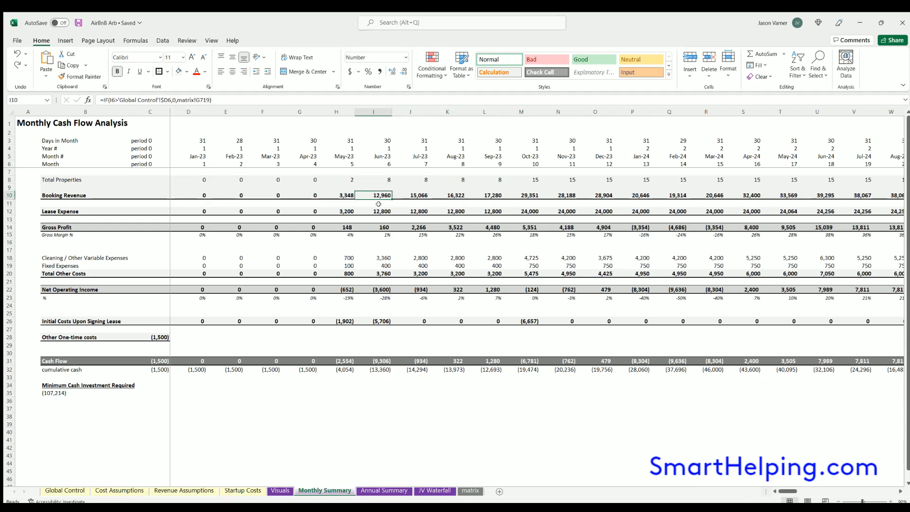
left_click(341, 191)
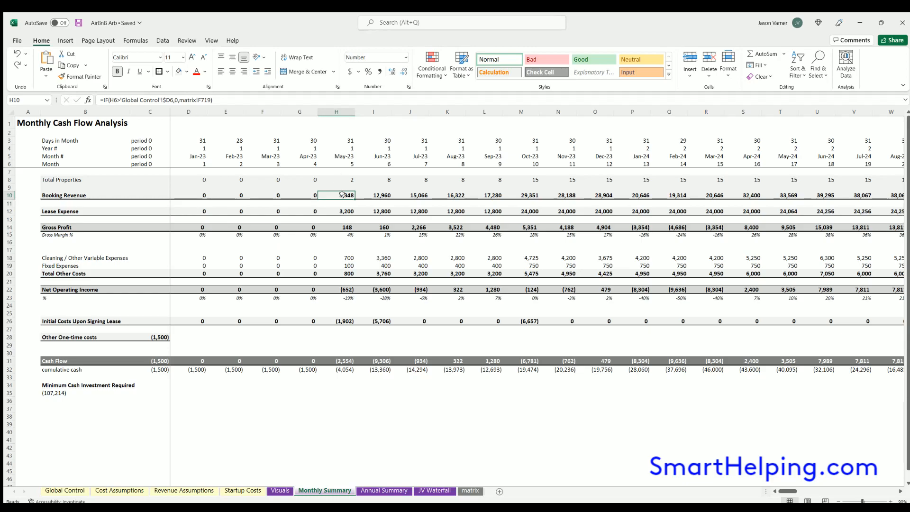
left_click(372, 192)
Open the matrix sheet and look through its per-property calculation blocks from the Total Property Count up to Age (in years).
left_click(470, 491)
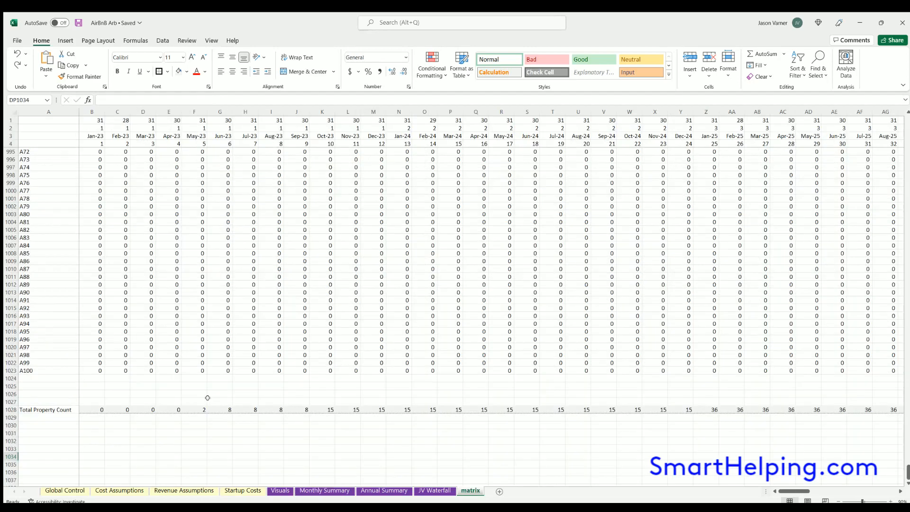
scroll(207, 398, "up", 20)
scroll(210, 399, "up", 20)
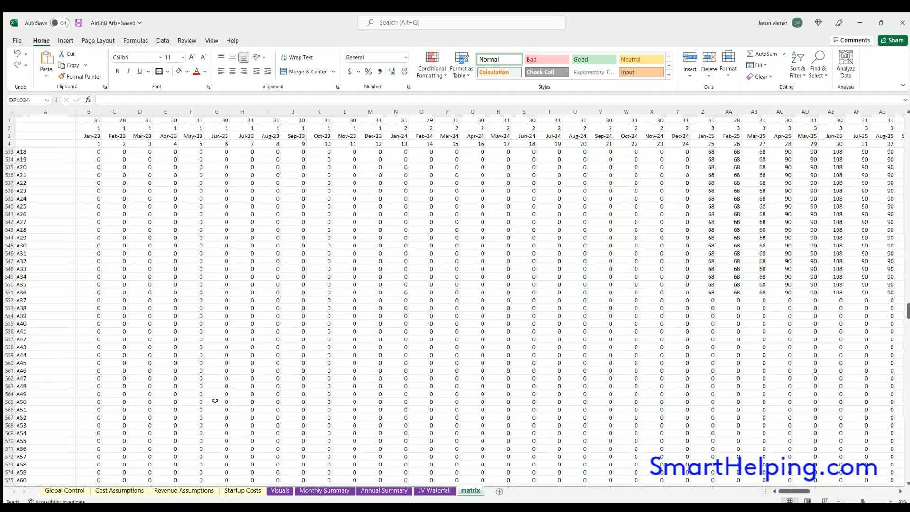
scroll(222, 399, "up", 20)
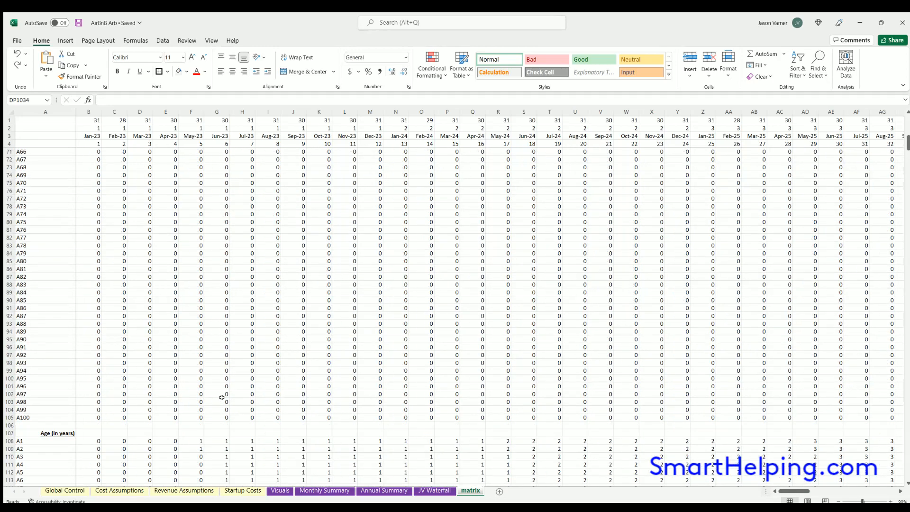
Return to the Monthly Summary sheet and examine the Booking Revenue, Lease Expense and Gross Profit rows.
left_click(325, 491)
left_click(193, 192)
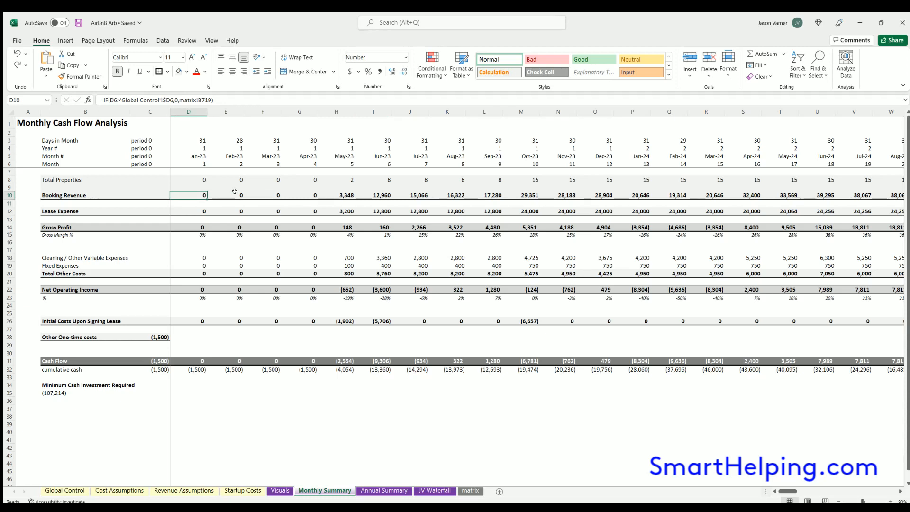
left_click_drag(199, 193, 451, 191)
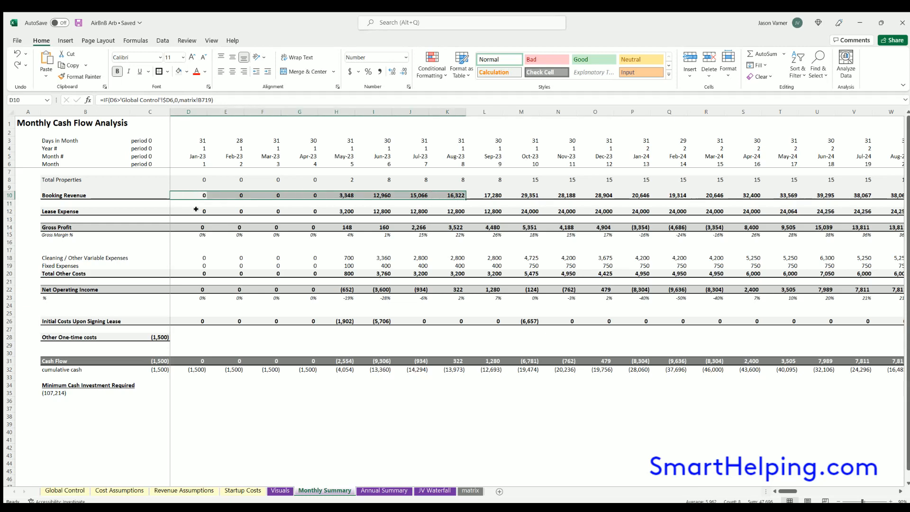
left_click_drag(195, 211, 438, 206)
left_click(416, 211)
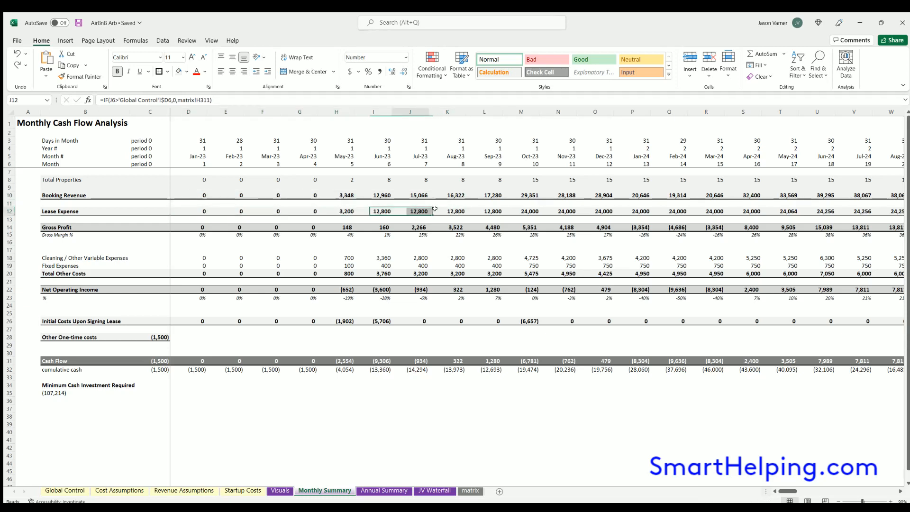
left_click(336, 226)
key("Right")
key("Right")
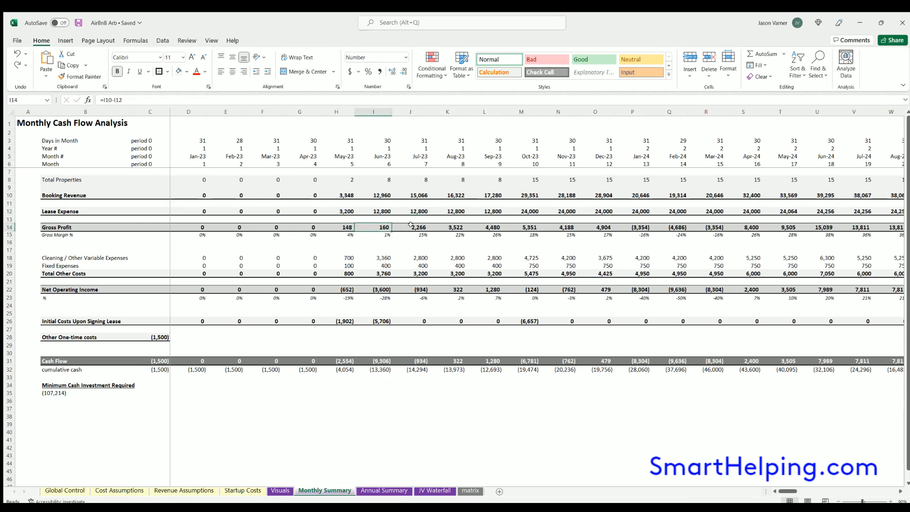
Examine the variable and fixed expenses, Total Other Costs and Net Operating Income from May 2023 onward.
left_click(346, 257)
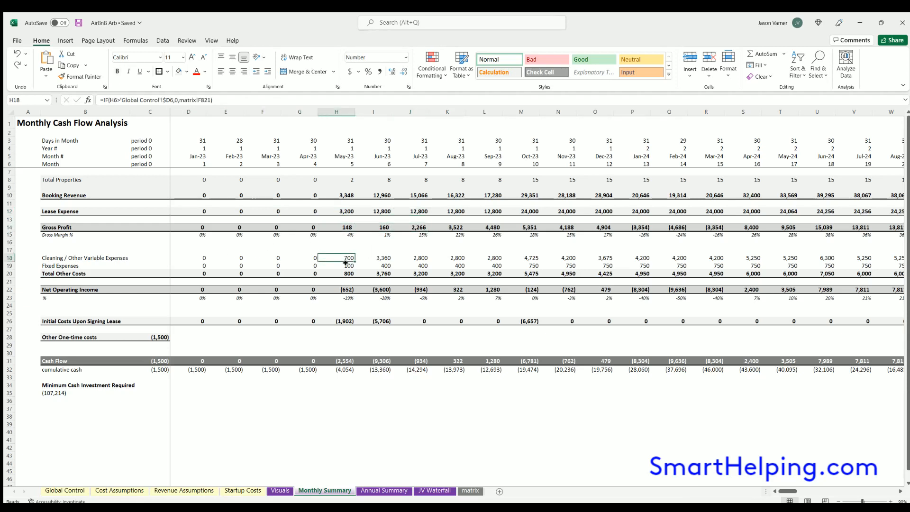
key("Down")
left_click(345, 271)
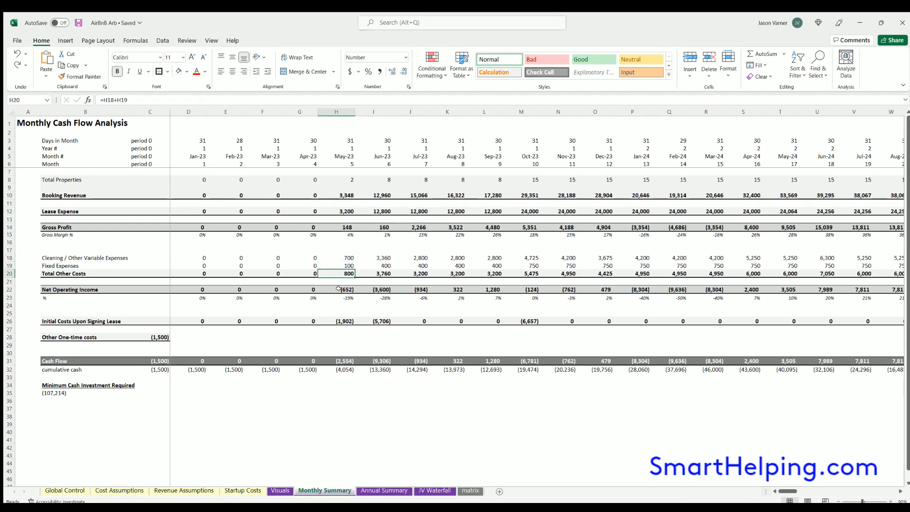
left_click_drag(339, 289, 438, 286)
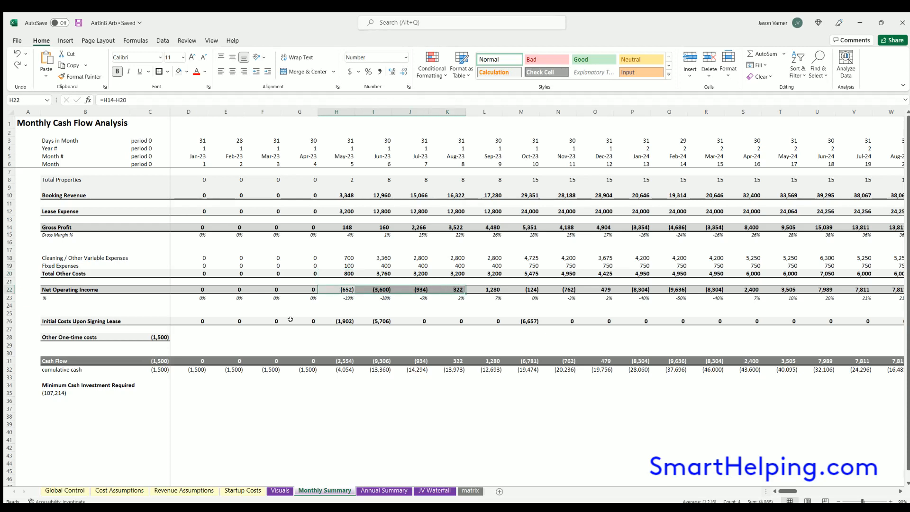
Examine the Initial Costs Upon Signing Lease and Other One-time costs, then how they feed the Cash Flow row.
left_click(269, 318)
left_click(339, 316)
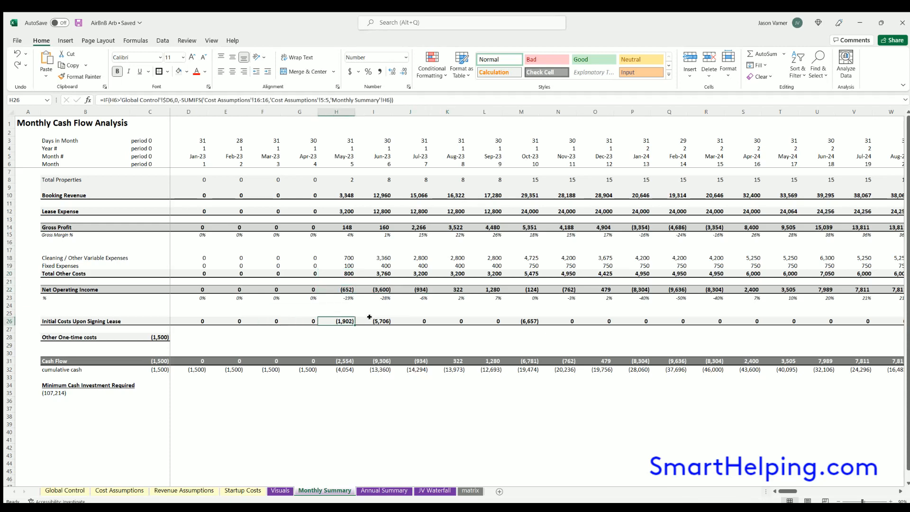
left_click(528, 318)
left_click(148, 334)
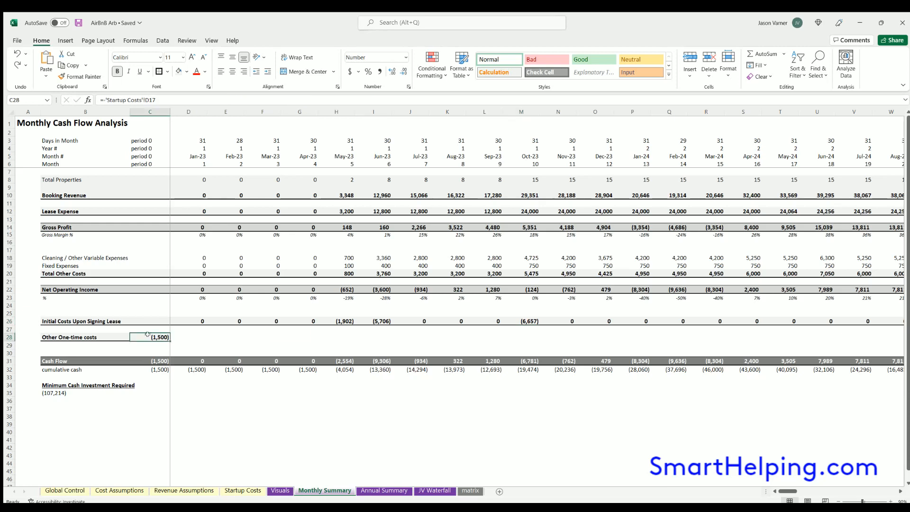
left_click(154, 362)
left_click(186, 359)
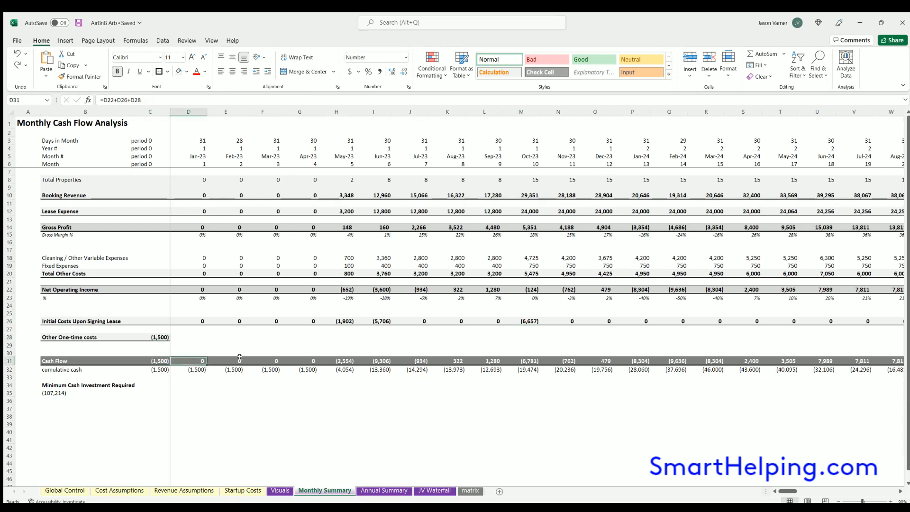
left_click(236, 358)
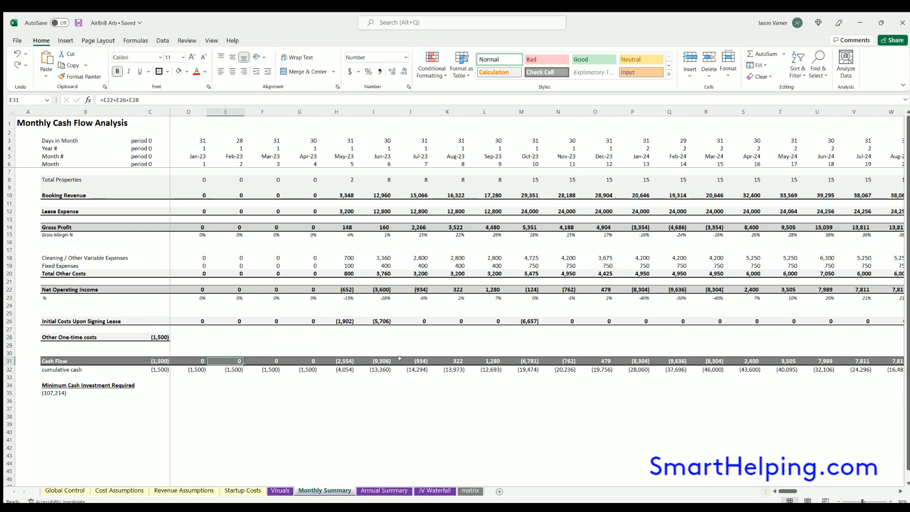
Examine the Minimum Cash Investment Required formula and the cumulative cash row it draws on.
left_click(54, 393)
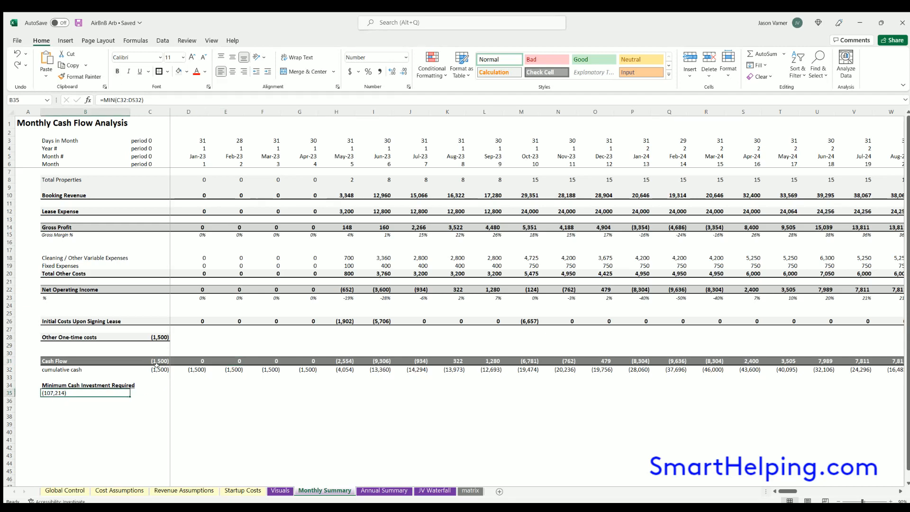
left_click(190, 367)
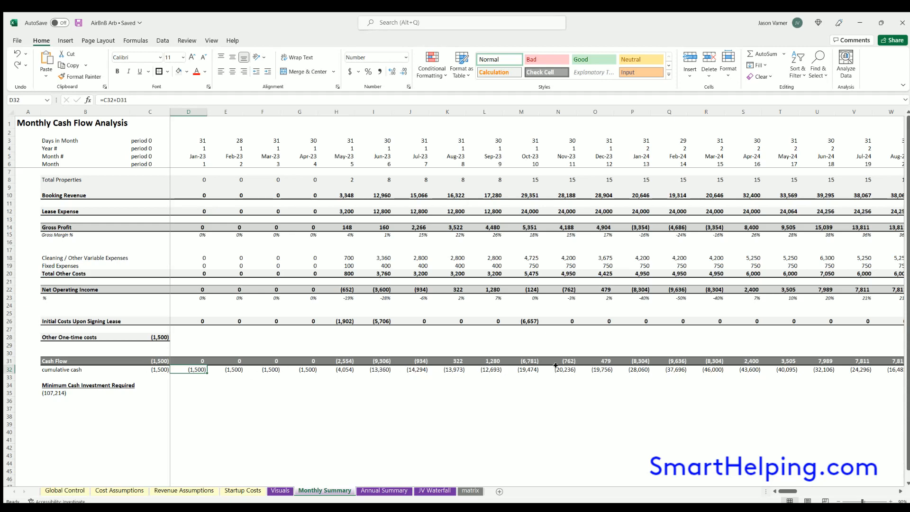
left_click_drag(559, 367, 155, 370)
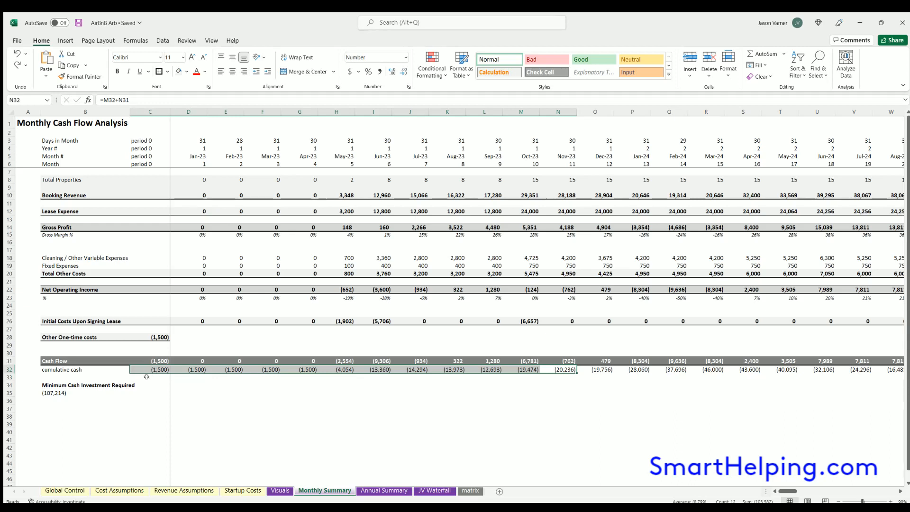
left_click(188, 412)
left_click(65, 393)
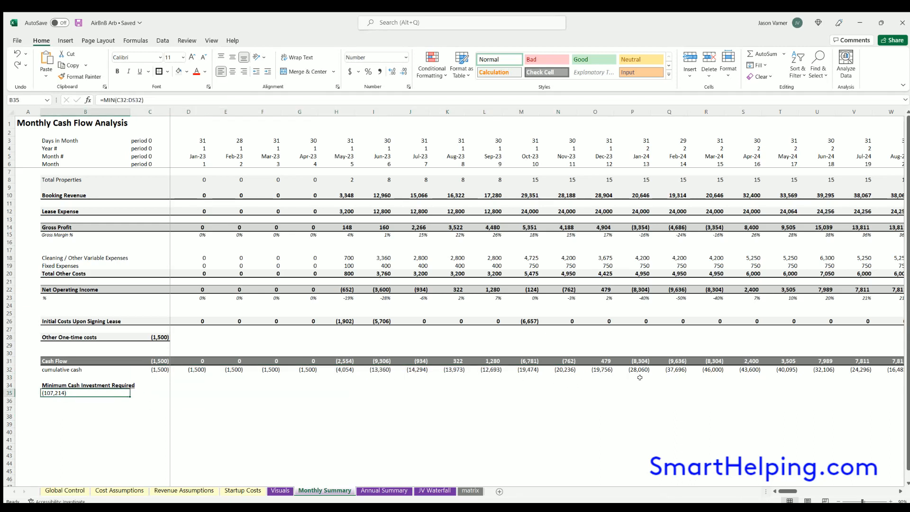
left_click_drag(787, 491, 743, 480)
Review the annual cash flow analysis on the Annual Summary sheet, then open the JV Waterfall sheet.
left_click(384, 491)
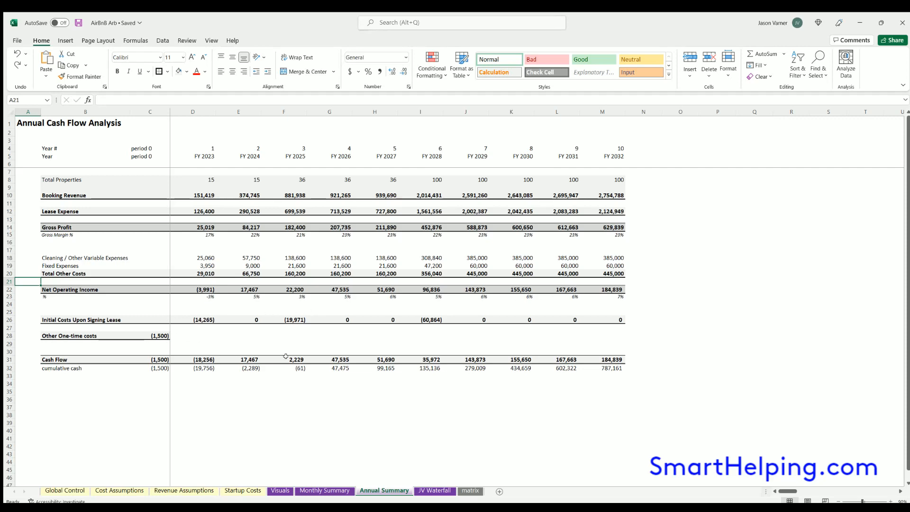
left_click(434, 491)
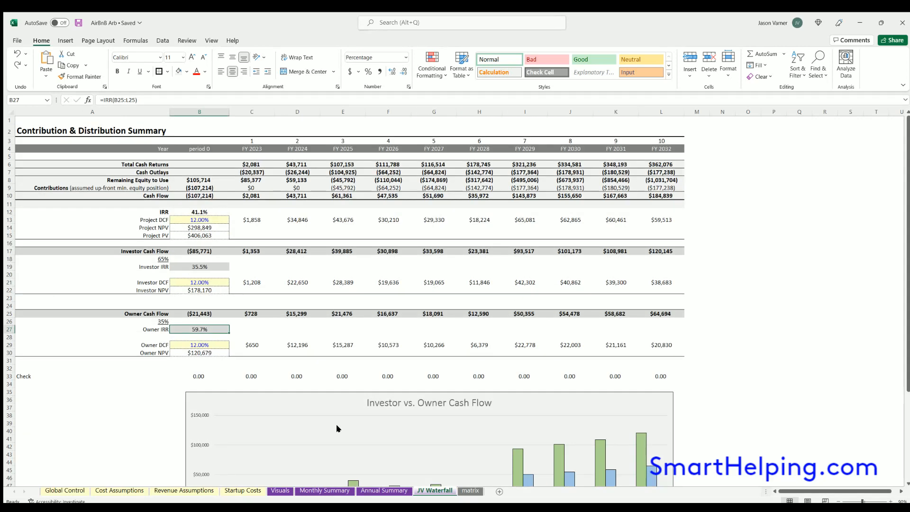
Check the LP Distribution Rate on Global Control, then examine the project IRR, DCF, NPV and PV on JV Waterfall.
left_click(65, 489)
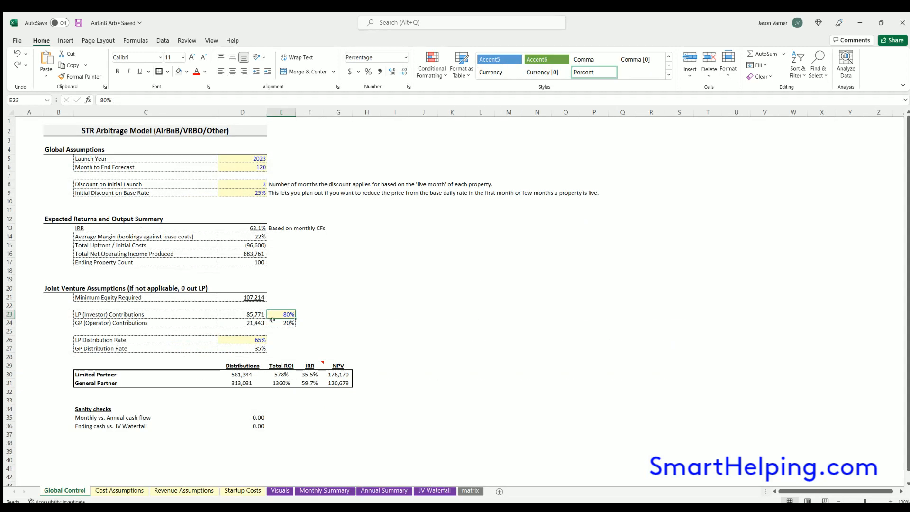
left_click(253, 341)
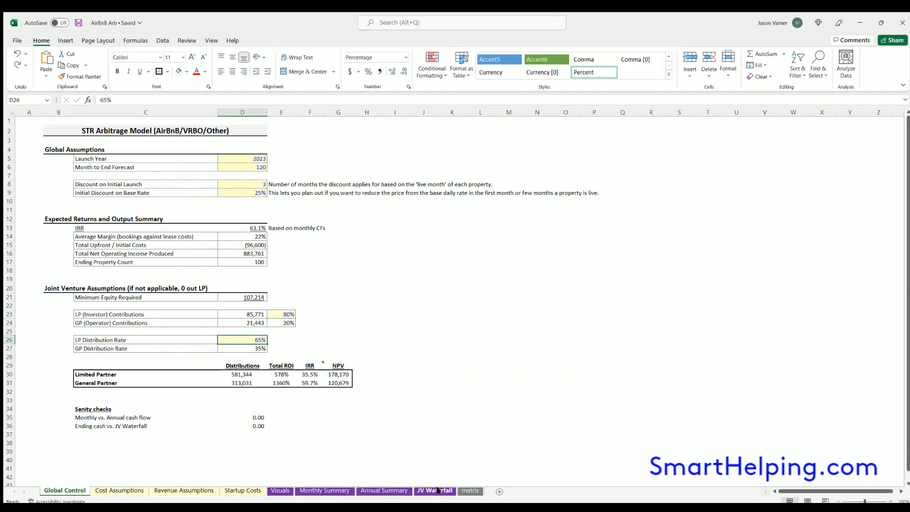
left_click(438, 491)
left_click(200, 212)
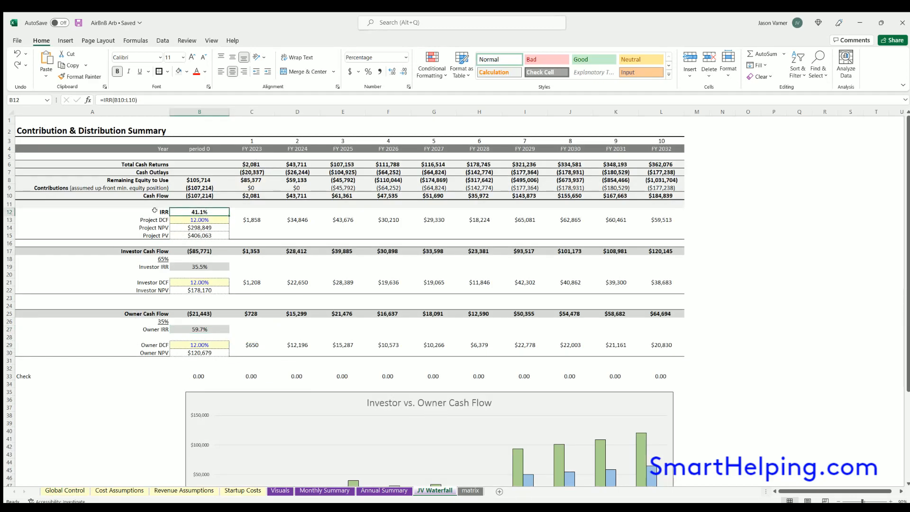
left_click_drag(152, 234, 645, 207)
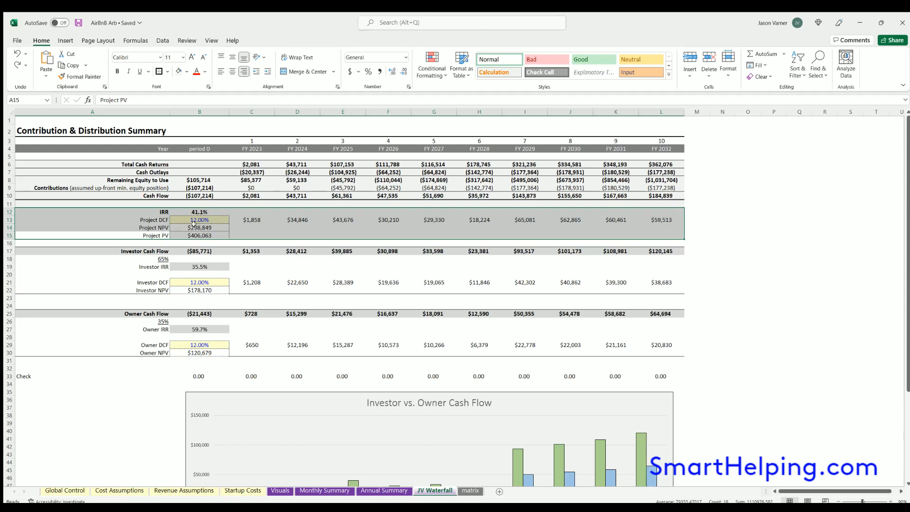
Examine the Investor Cash Flow section and the Owner Cash Flow row, covering the period 0 contributions and yearly distributions.
left_click_drag(135, 249, 644, 285)
left_click(198, 251)
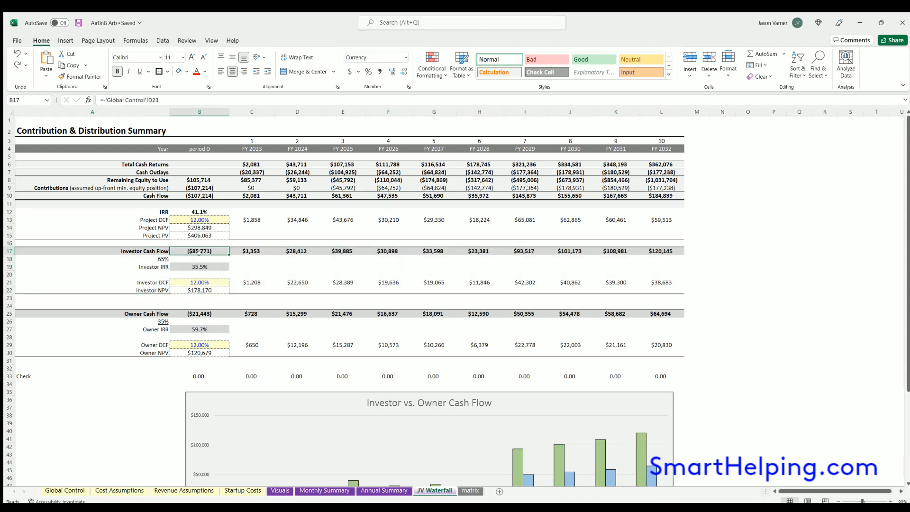
left_click_drag(250, 249, 434, 259)
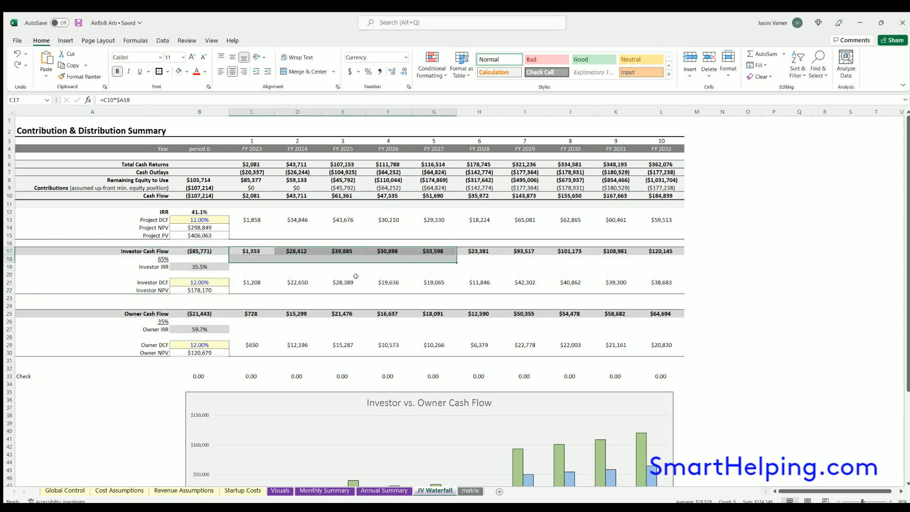
left_click(198, 313)
left_click_drag(244, 312, 355, 314)
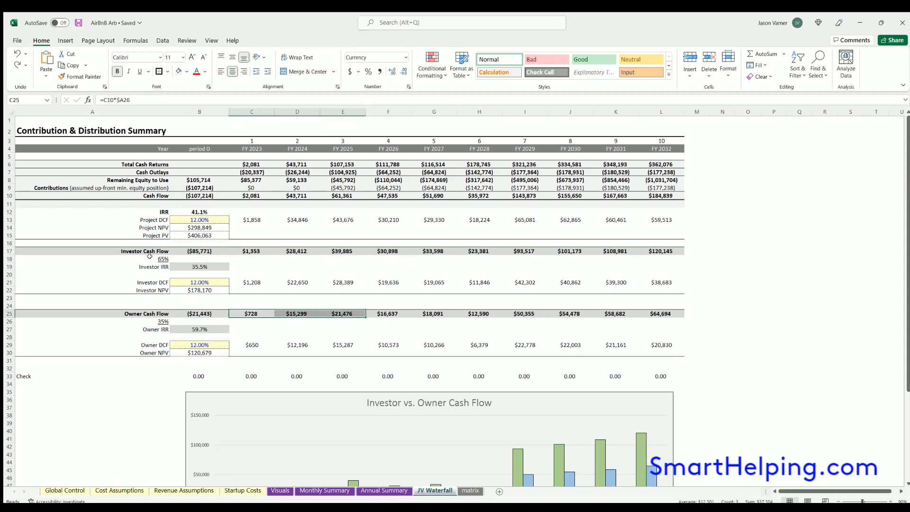
Examine the Investor IRR, the investor and owner DCF discount rates, and the Owner NPV formula.
left_click(200, 266)
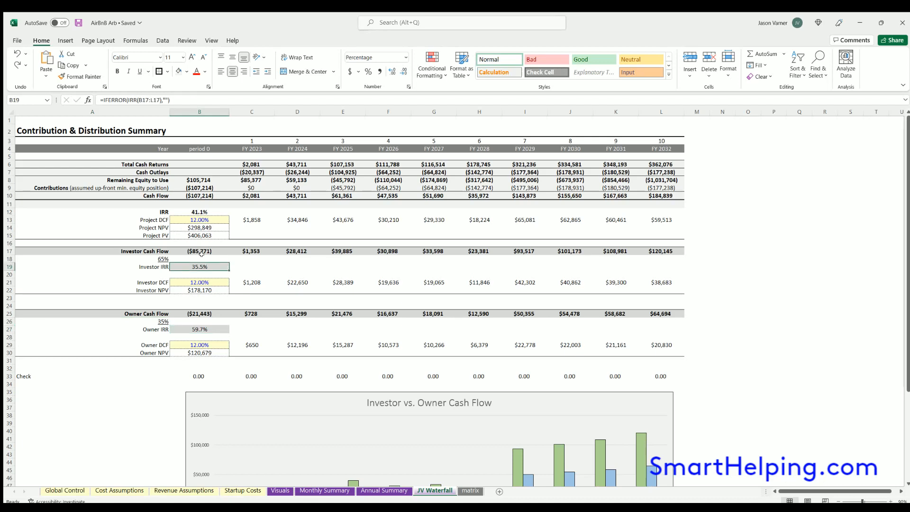
left_click(201, 345)
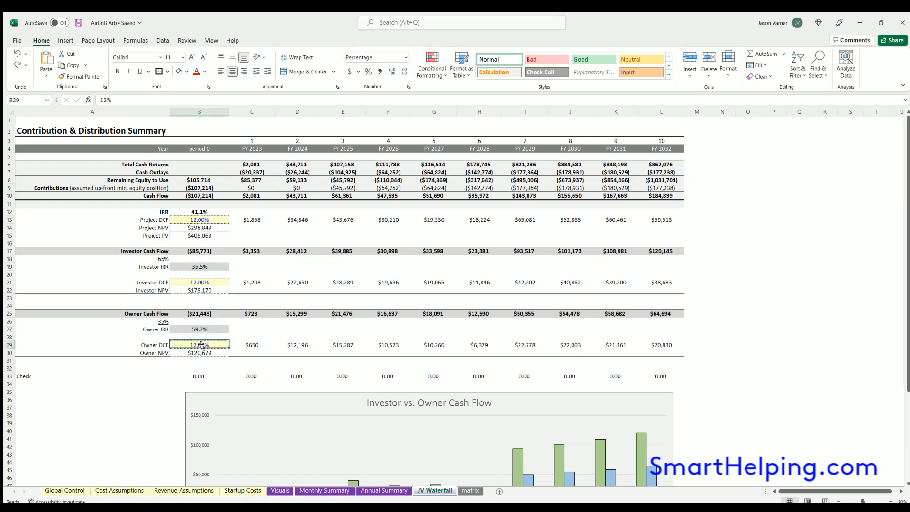
left_click(201, 282)
left_click(201, 345)
left_click(200, 353)
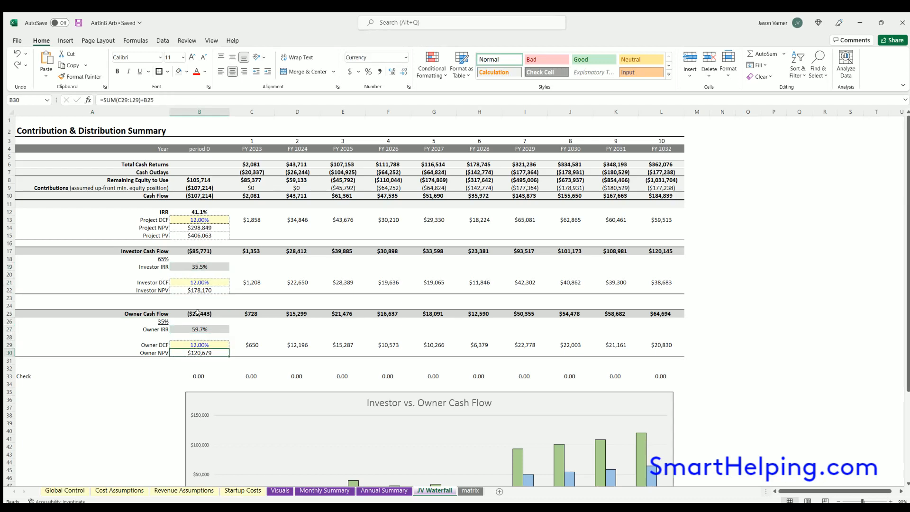
Compare the Investor NPV with the Owner NPV, then examine the Investor vs. Owner Cash Flow chart below the tables.
left_click(201, 290)
left_click(196, 352)
scroll(197, 343, "down", 7)
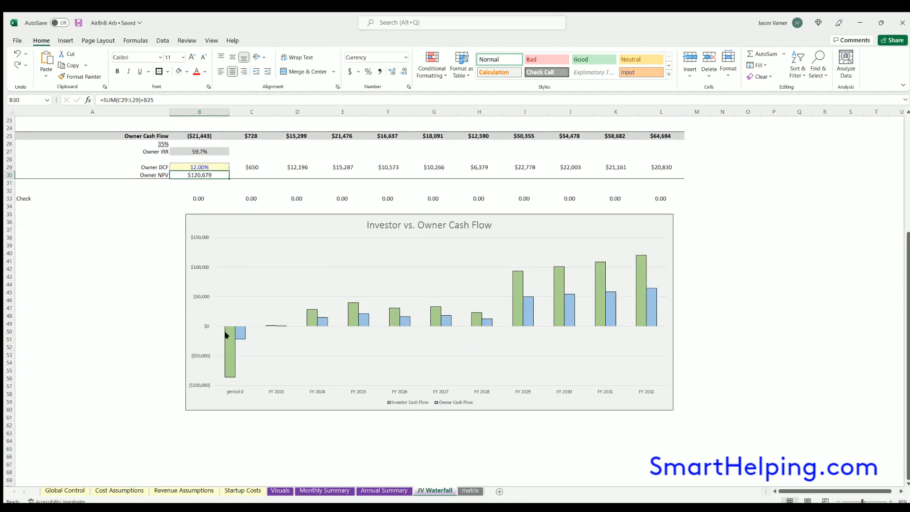
scroll(236, 322, "up", 7)
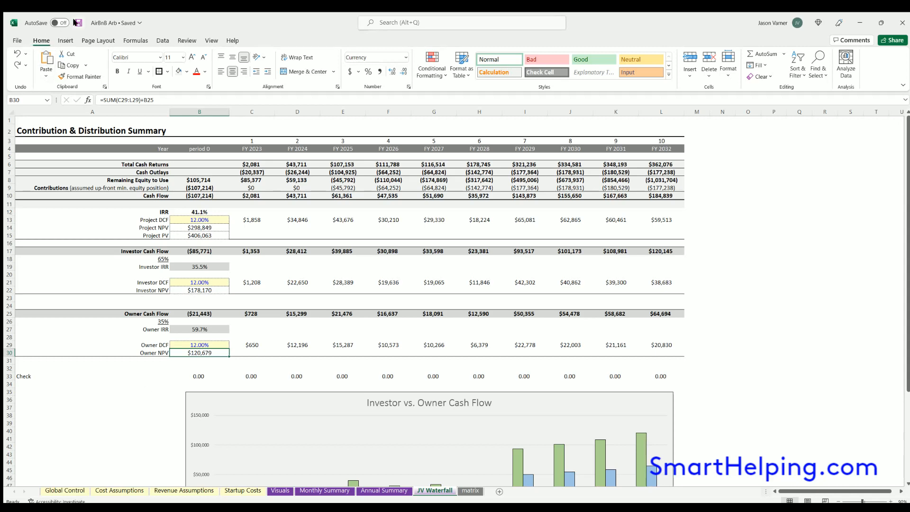
left_click(84, 414)
scroll(84, 408, "down", 4)
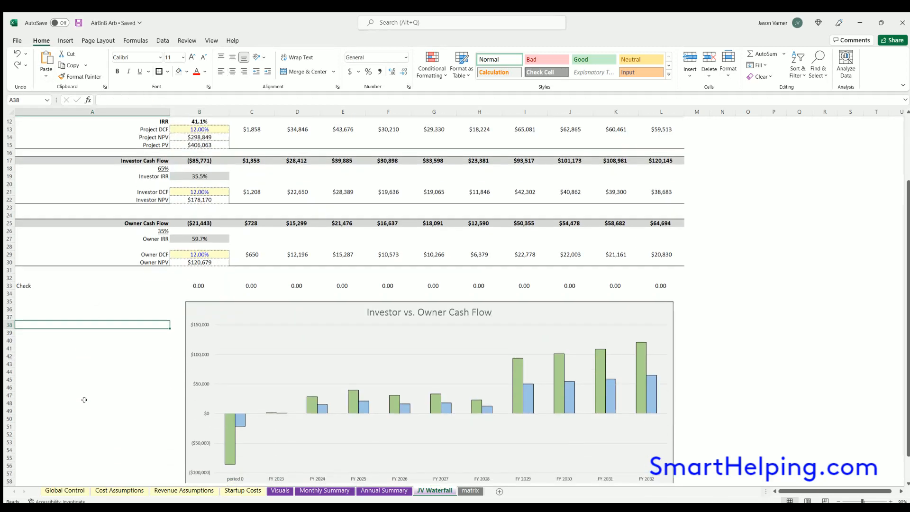
scroll(84, 399, "up", 3)
scroll(83, 400, "up", 1)
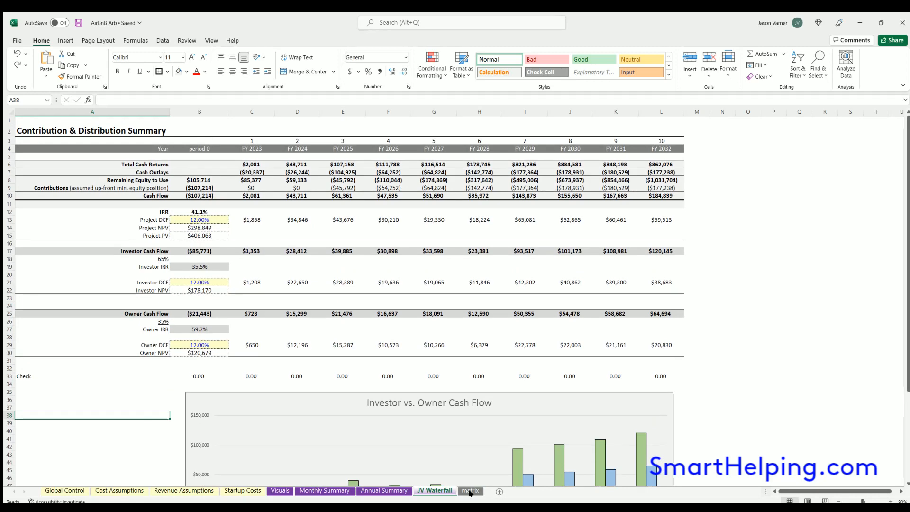
Return to the Global Control sheet and review the Limited Partner and General Partner distributions, total ROI, IRR and NPV.
left_click(65, 491)
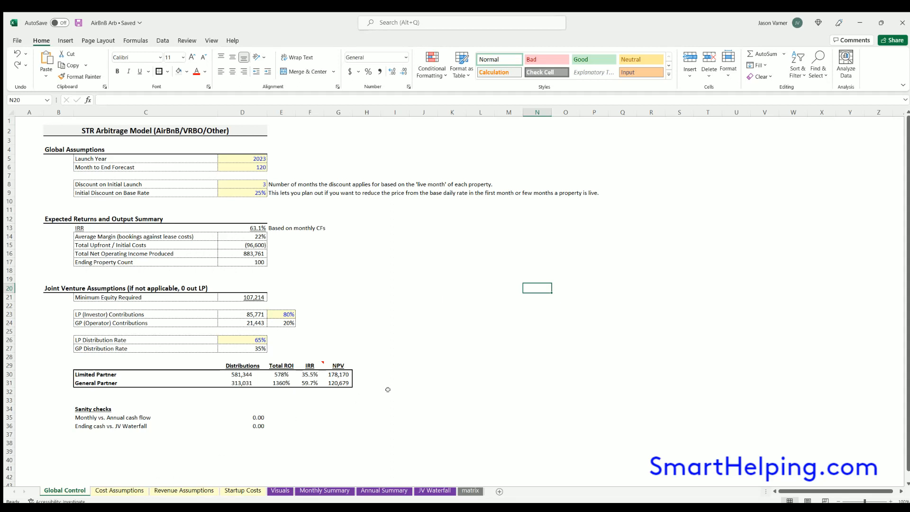
left_click(367, 371)
key("Down")
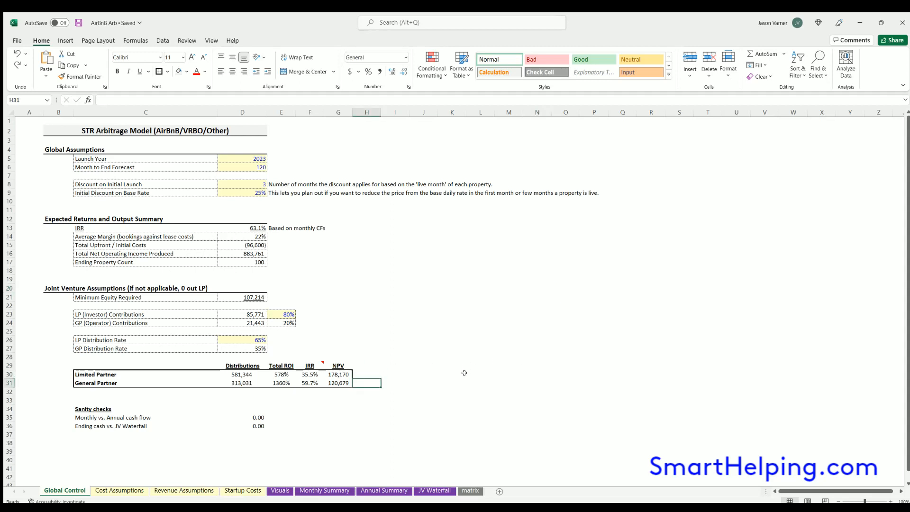
left_click(367, 373)
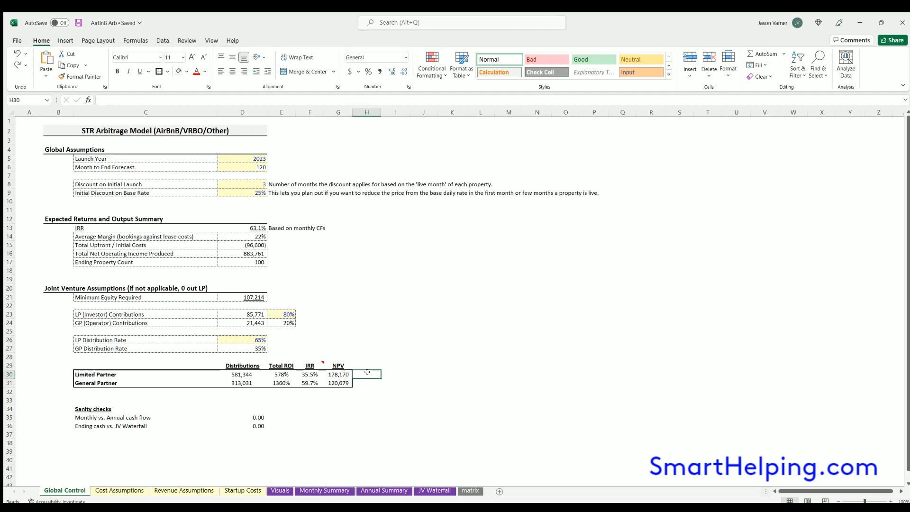